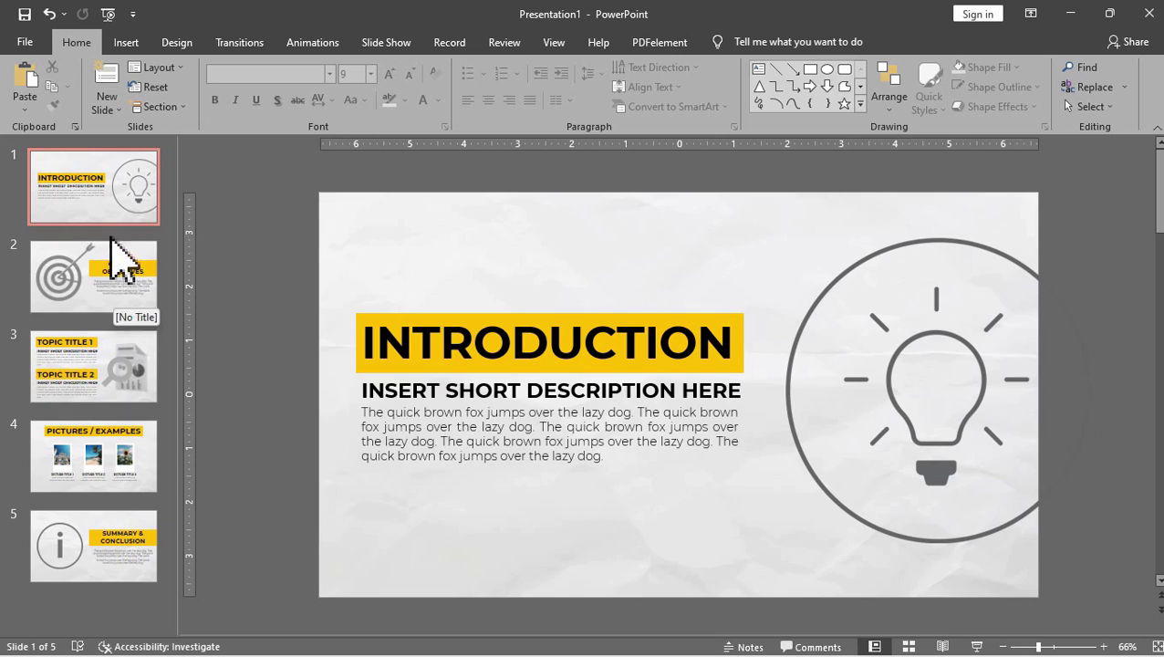
# Review the Goals & Objectives, Topic Title, Pictures / Examples and Summary slides, returning to Introduction
pyautogui.click(126, 288)
pyautogui.click(130, 367)
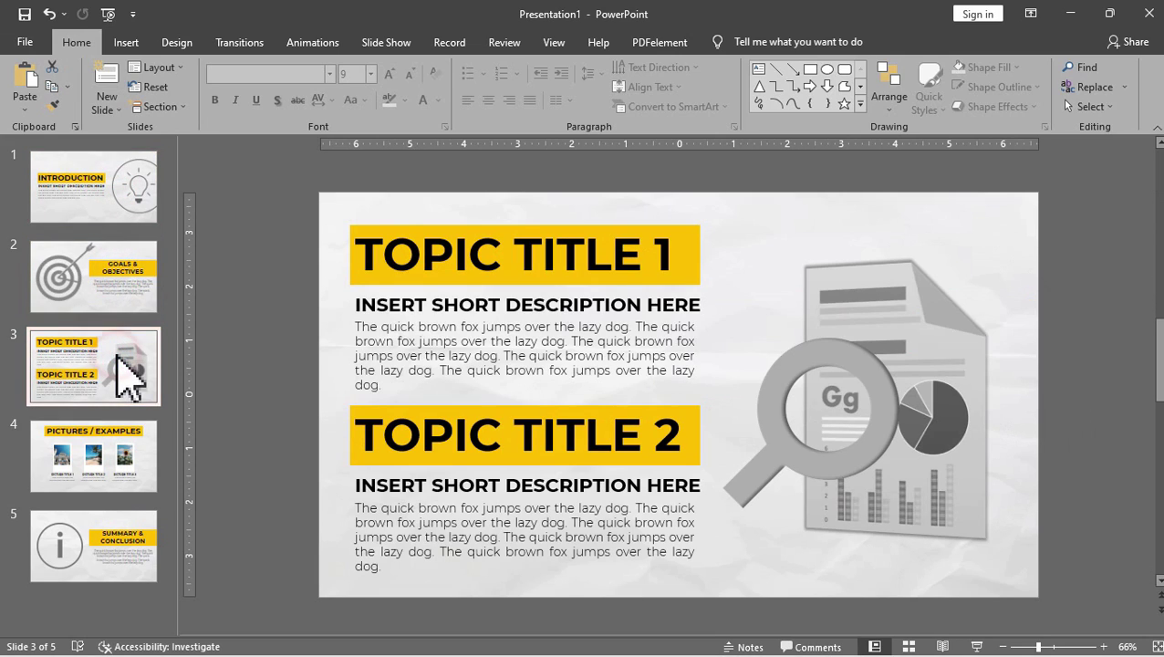
pyautogui.click(119, 447)
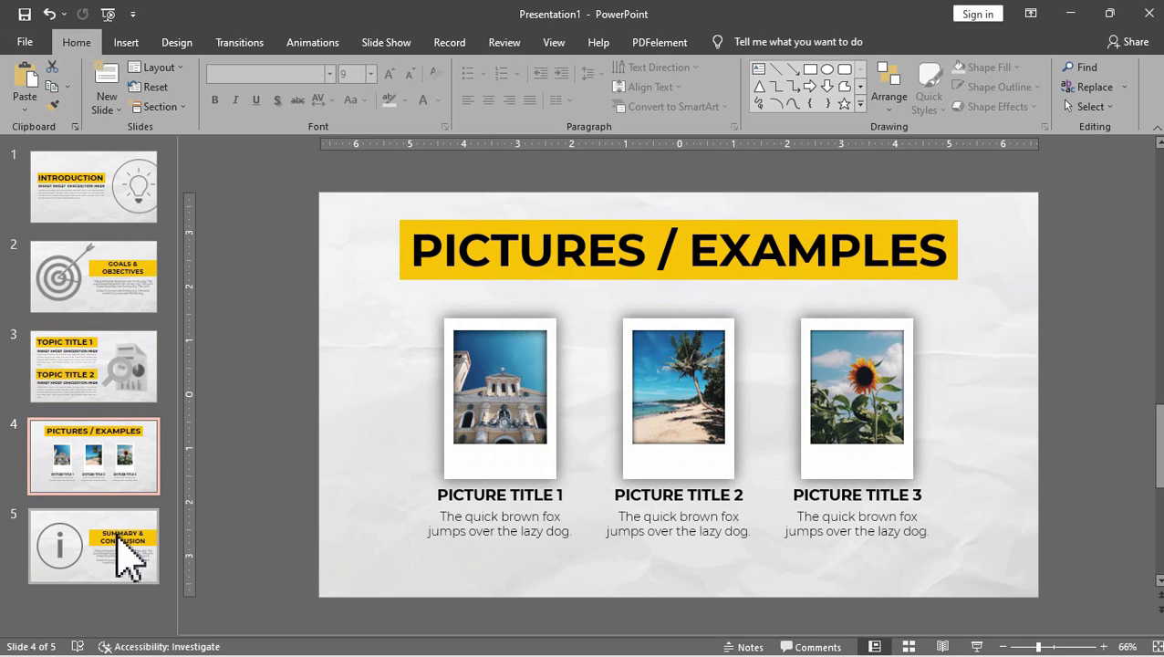
pyautogui.click(118, 543)
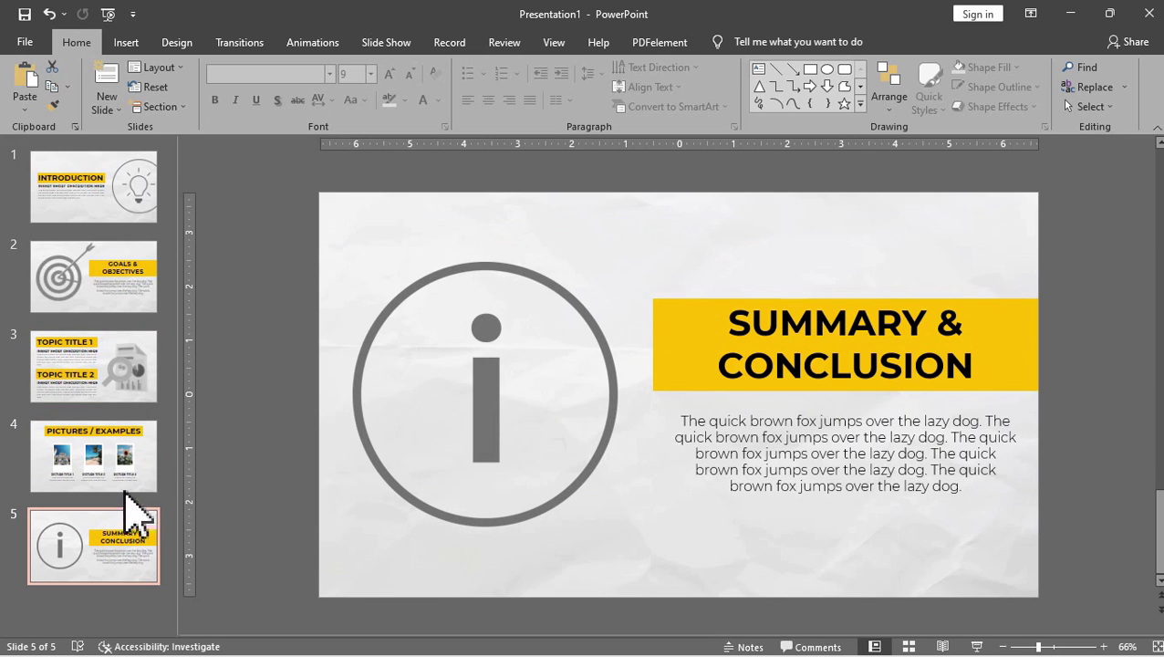
pyautogui.click(116, 200)
# Insert a new slide before Introduction and delete its title and subtitle placeholders
pyautogui.click(107, 143)
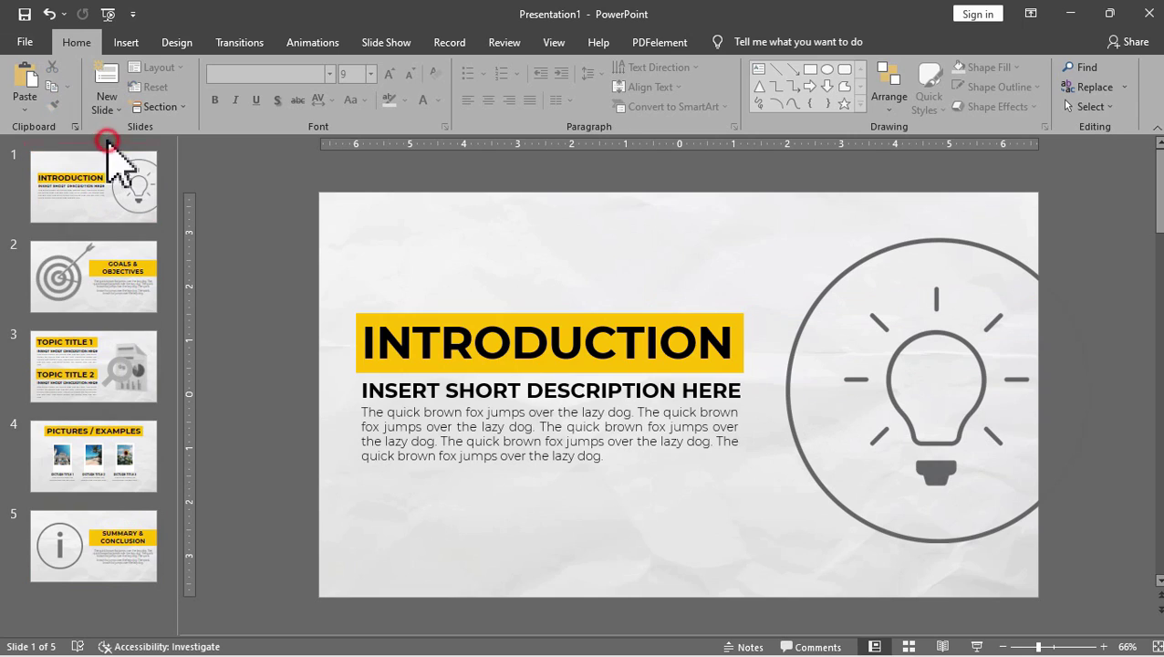
pyautogui.click(114, 77)
pyautogui.click(86, 178)
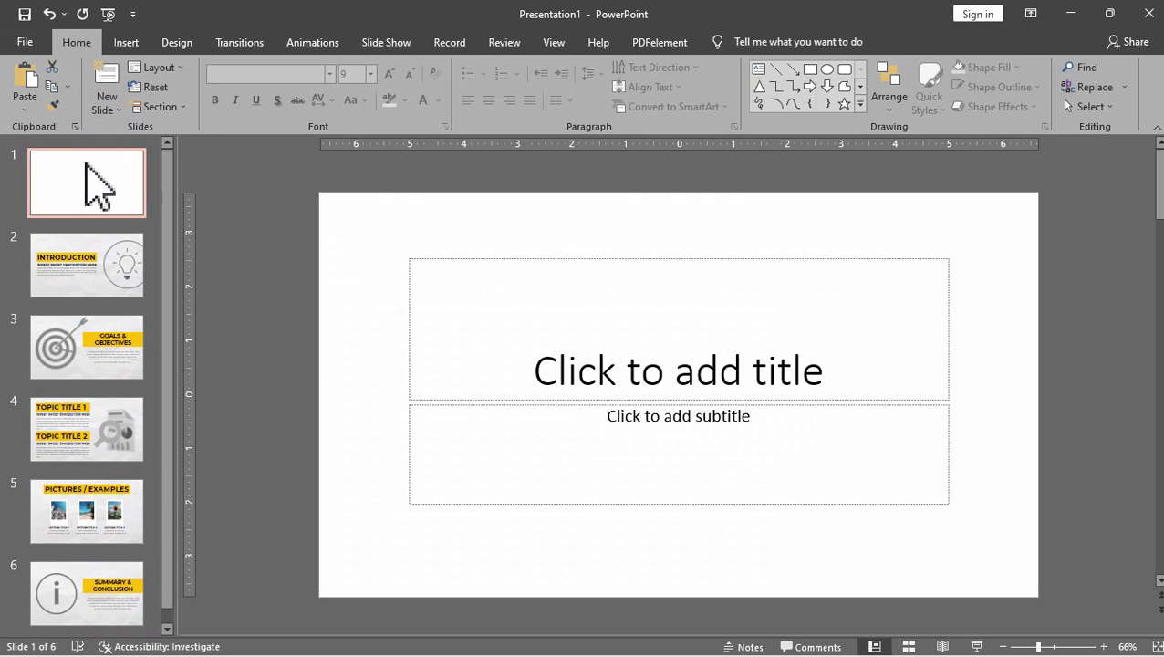
pyautogui.moveTo(346, 224); pyautogui.dragTo(977, 541)
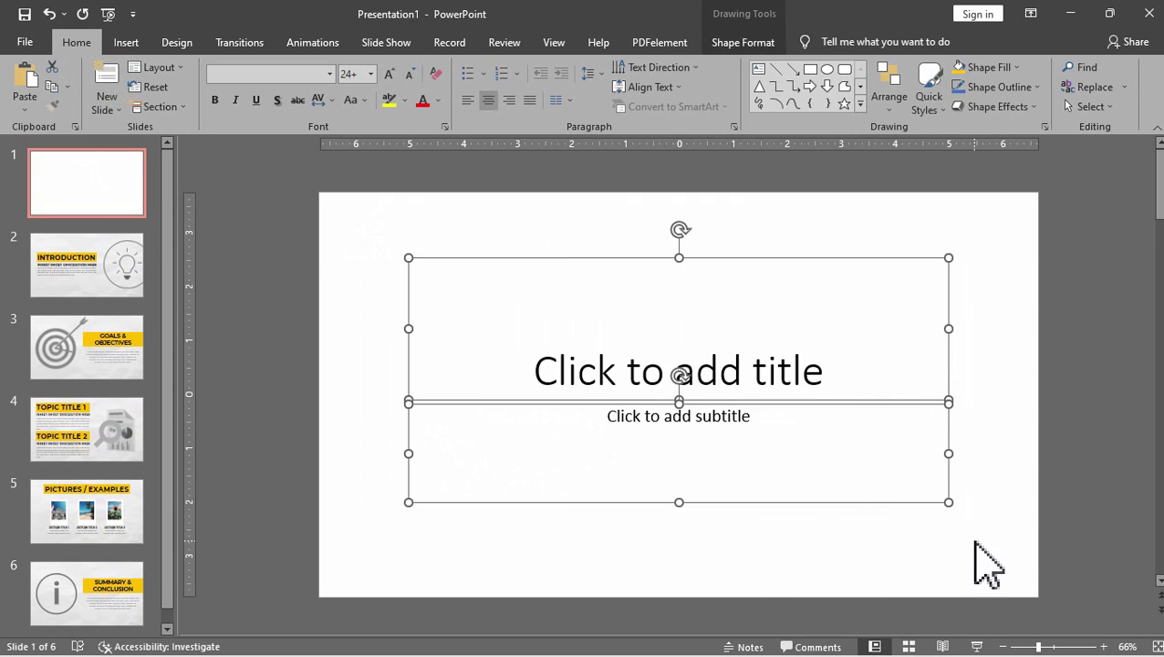
pyautogui.press('Delete')
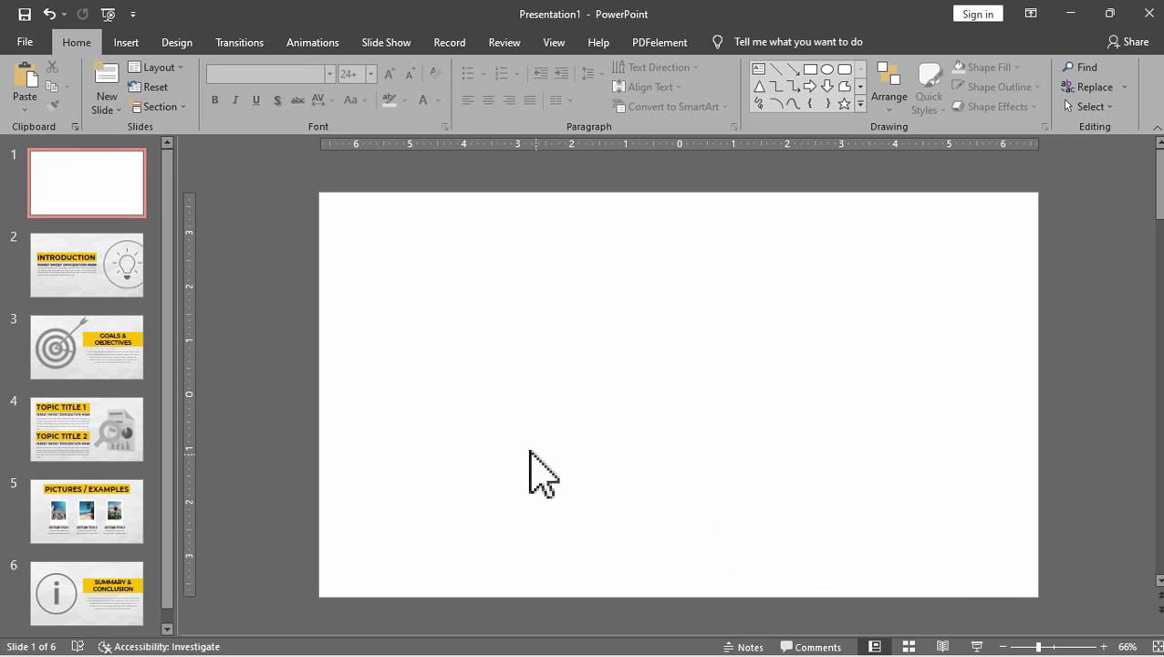
pyautogui.click(126, 42)
# Search Online Pictures for 'corkboard' and insert the wood-framed corkboard image
pyautogui.click(121, 82)
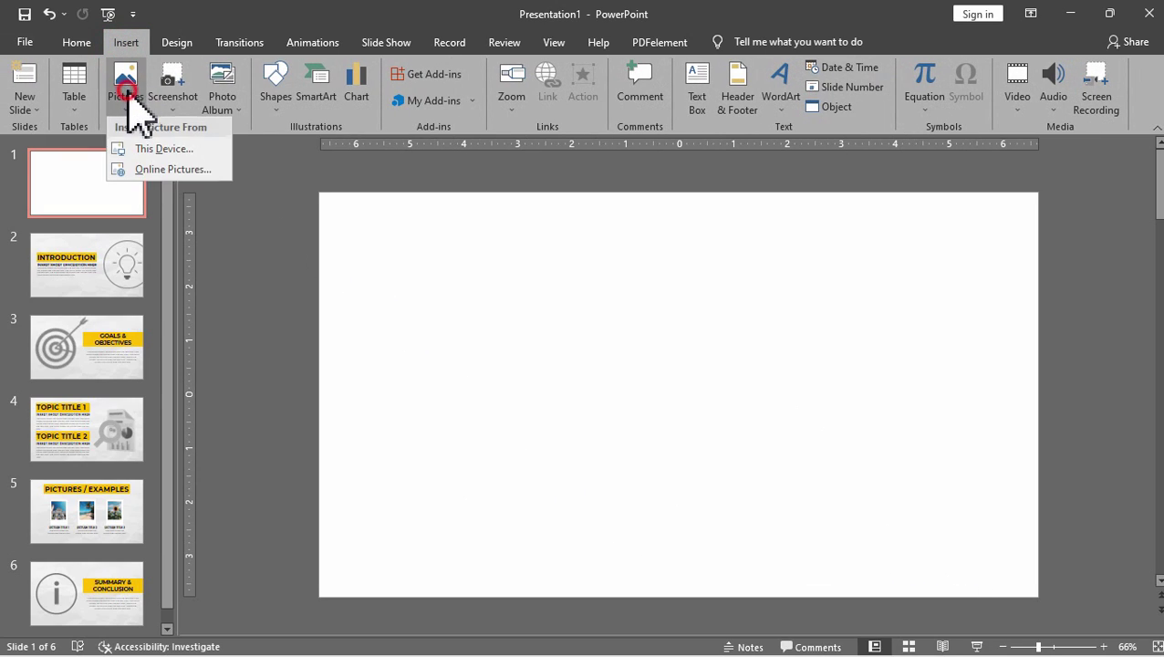
pyautogui.click(144, 169)
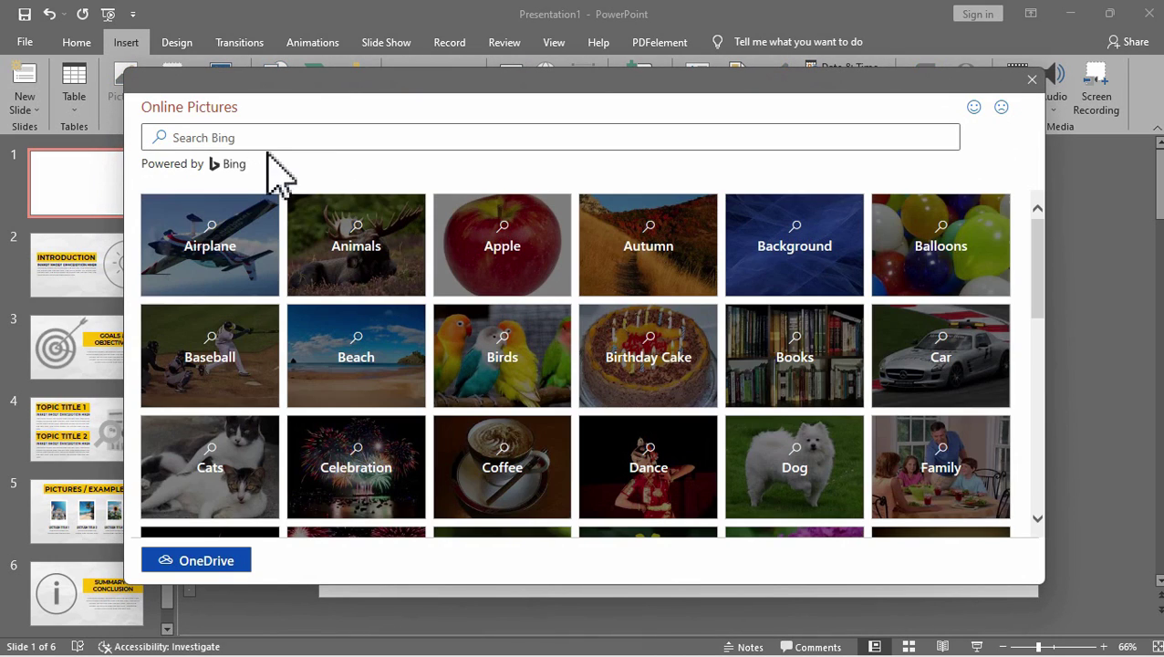
pyautogui.click(276, 144)
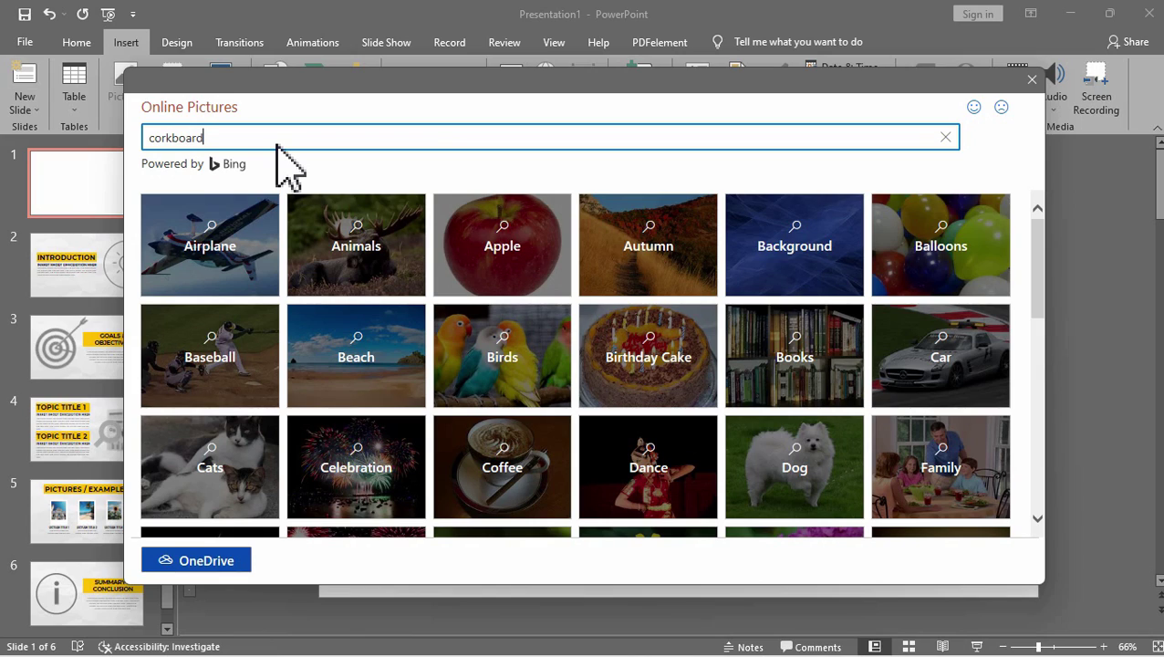
pyautogui.press('Return')
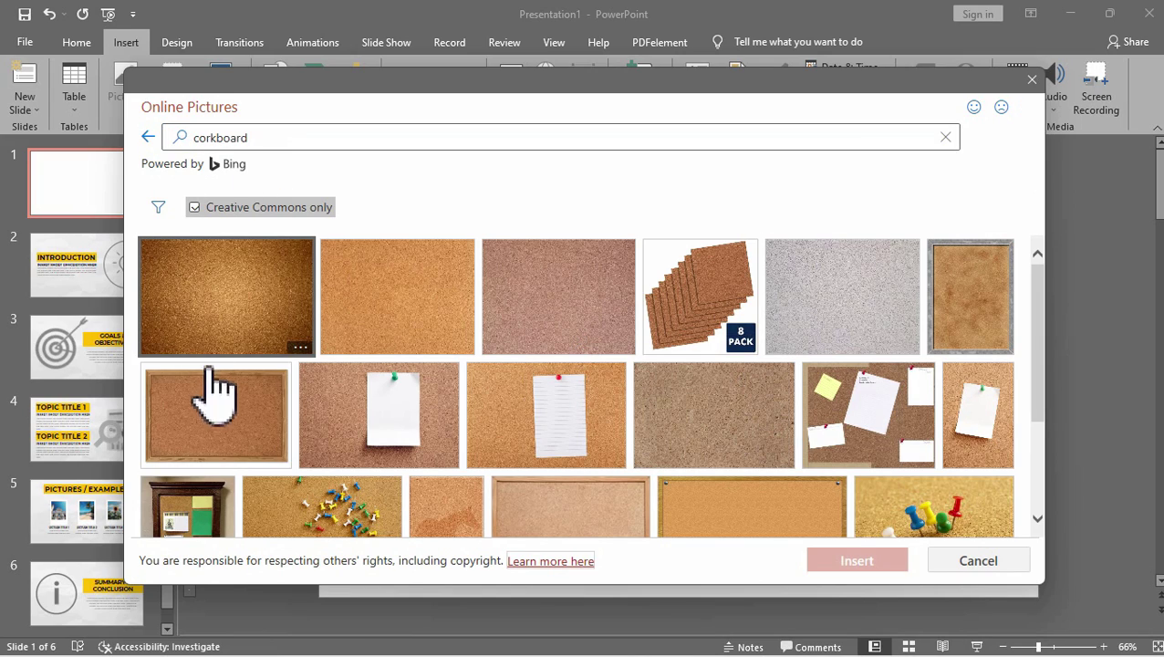
pyautogui.click(235, 422)
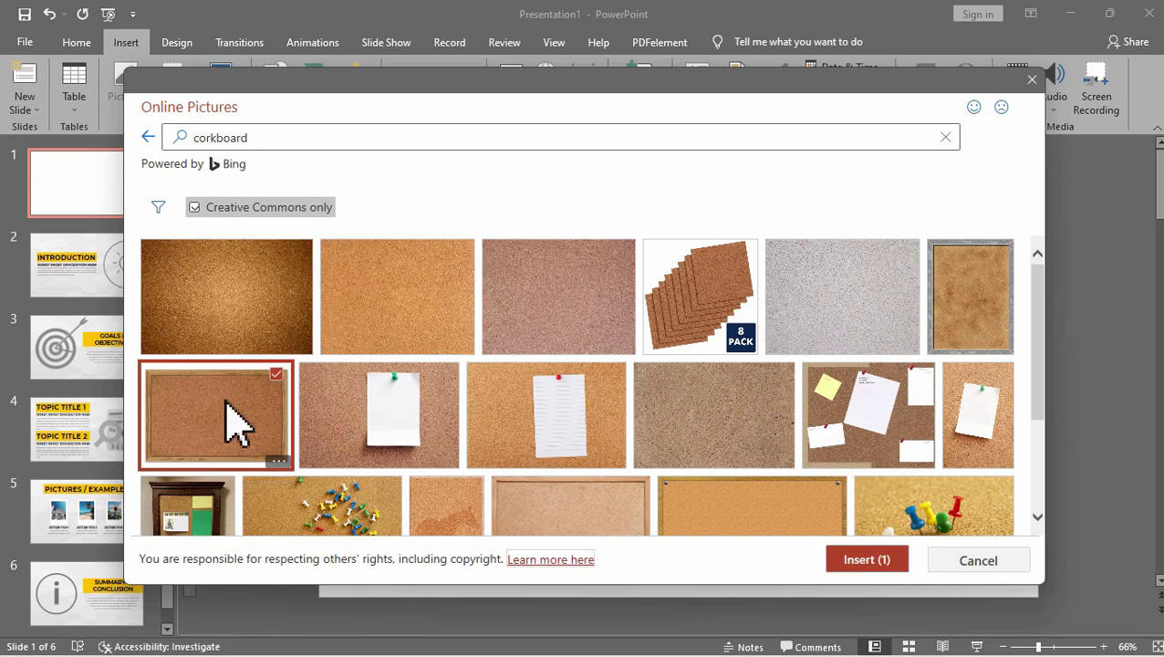
pyautogui.click(859, 559)
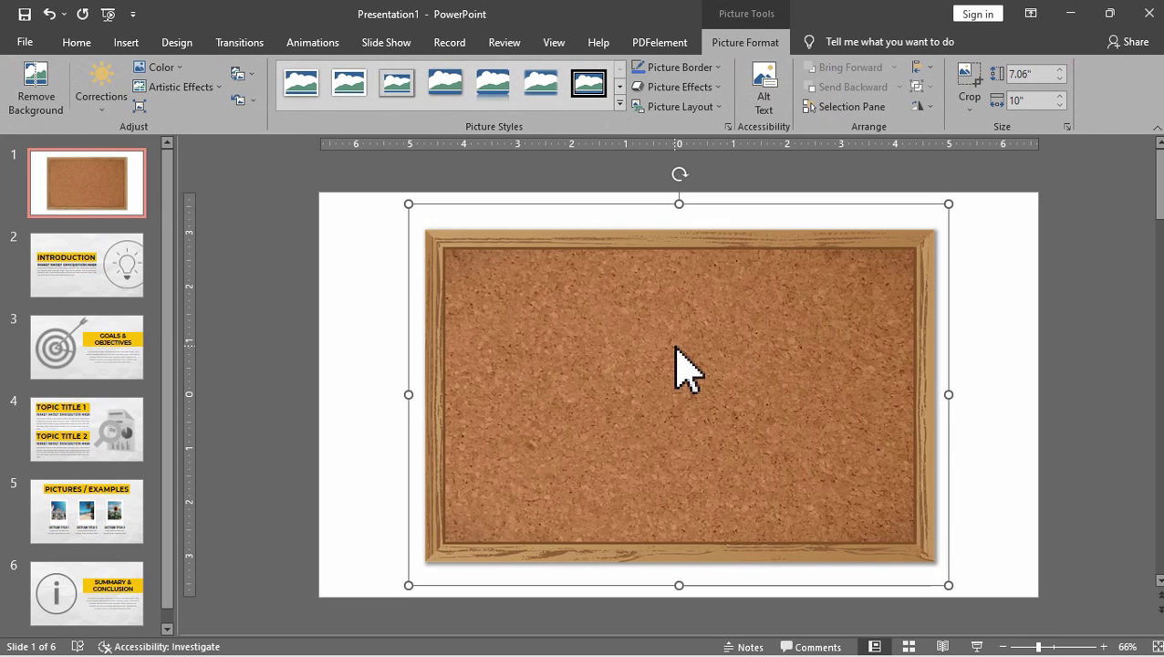
# Resize the corkboard picture to 8.27" by 11.71" and move it to the slide centre
pyautogui.click(682, 312)
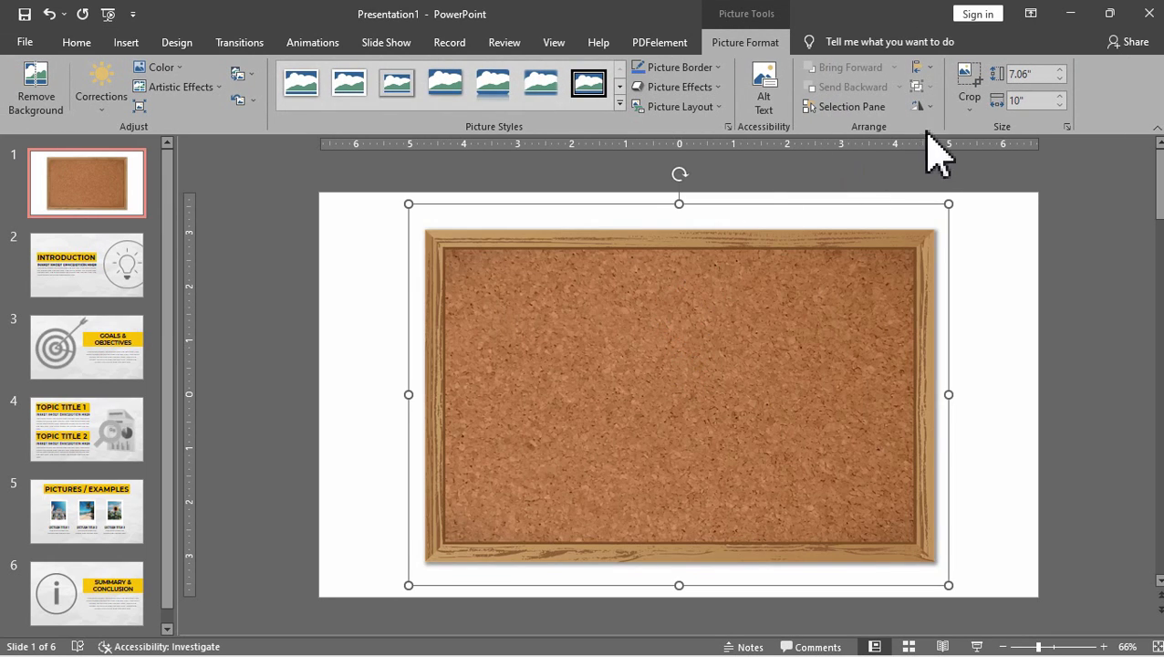
pyautogui.moveTo(949, 204); pyautogui.dragTo(1003, 182)
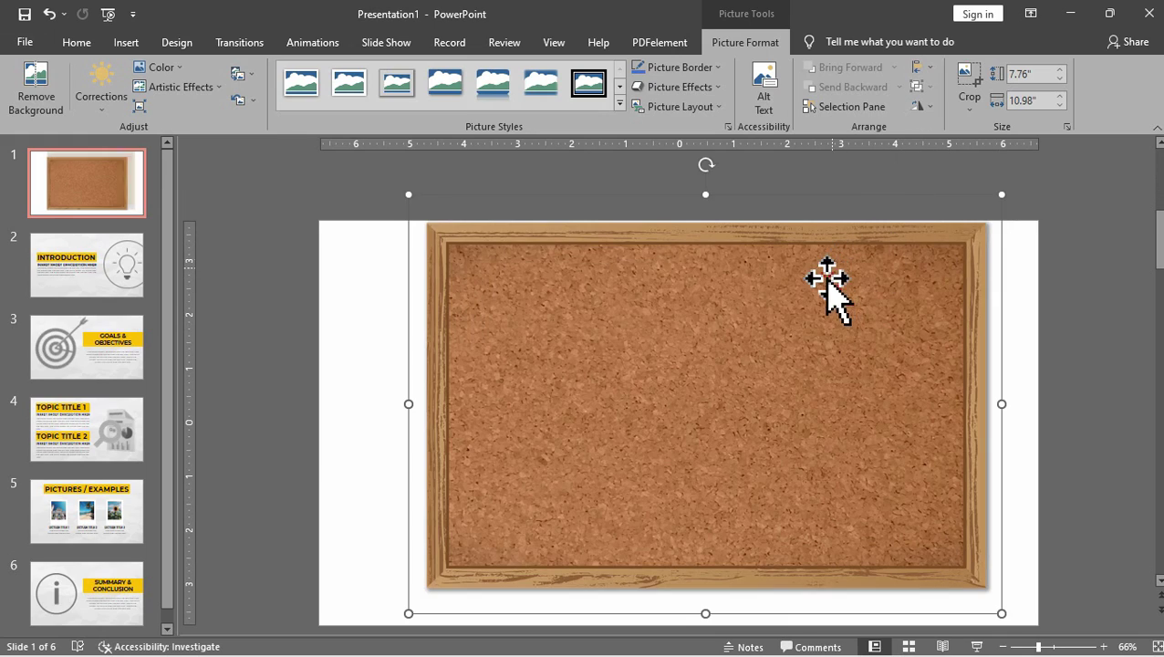
pyautogui.moveTo(826, 285); pyautogui.dragTo(790, 317)
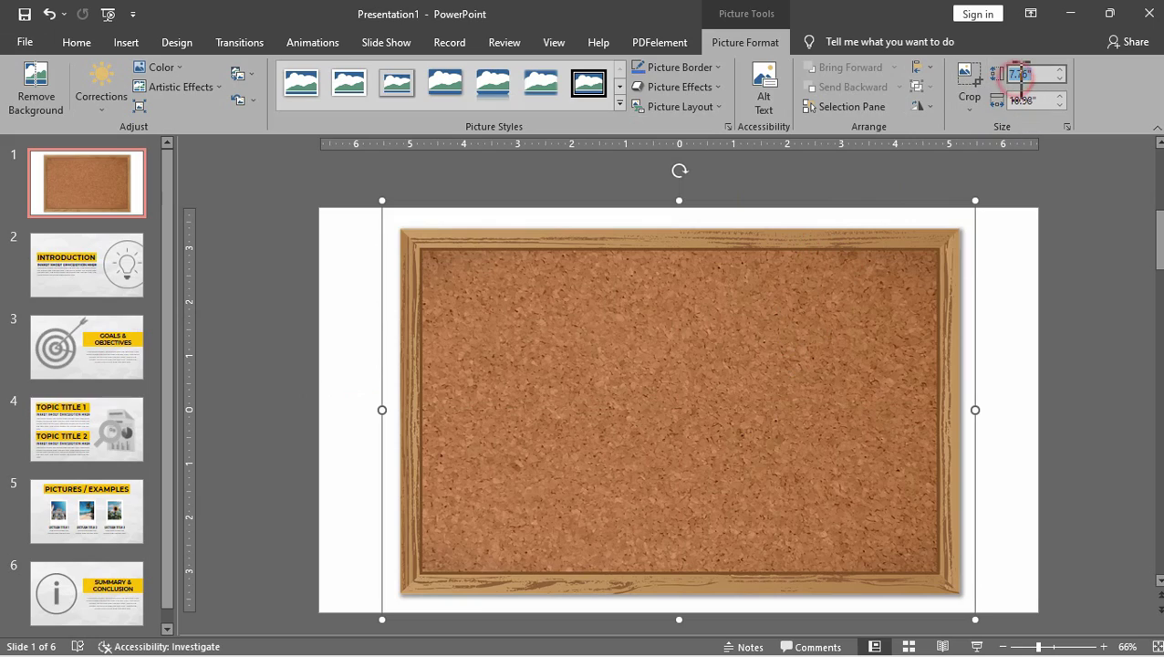
pyautogui.write('7.8')
pyautogui.press('Return')
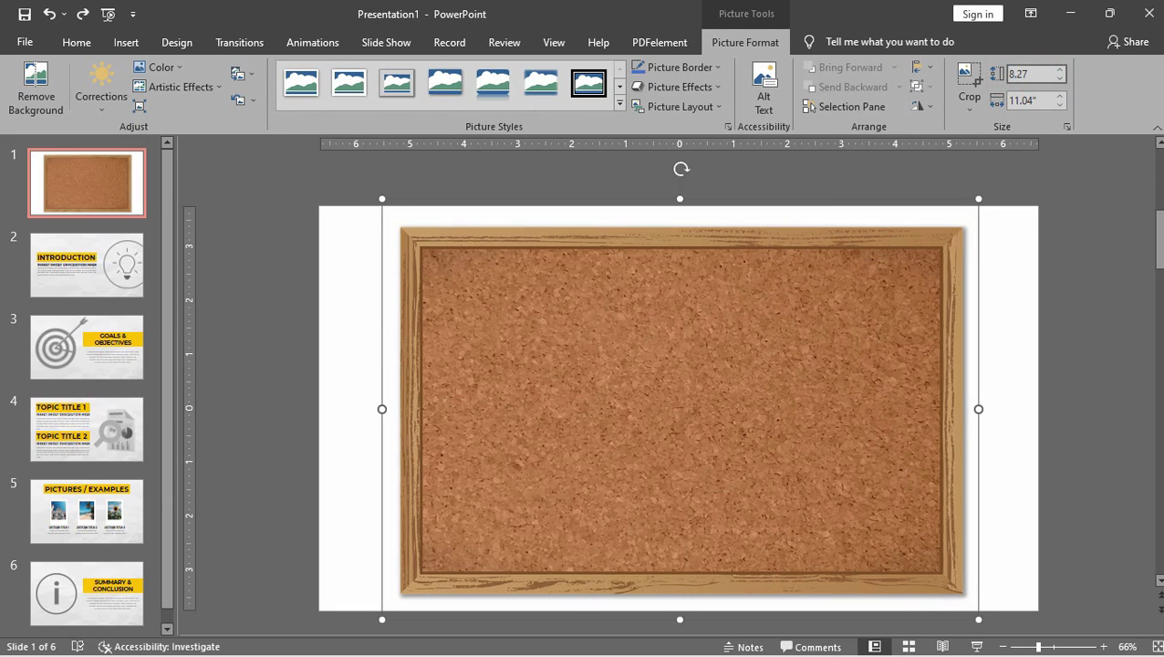
pyautogui.click(1040, 100)
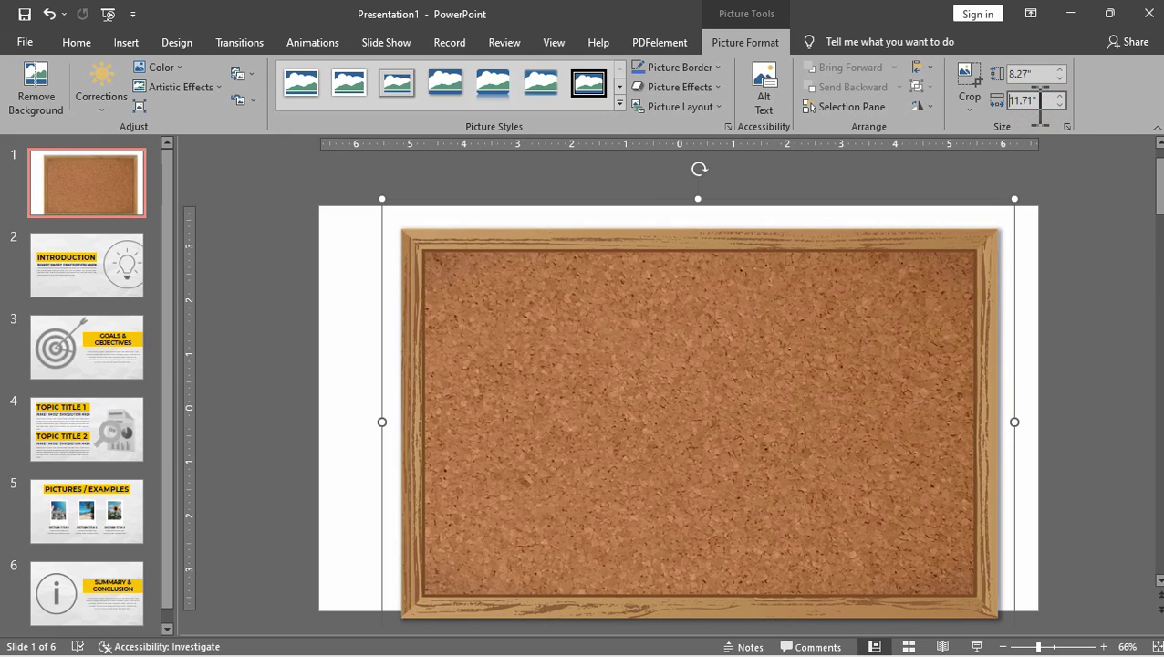
pyautogui.click(1080, 239)
pyautogui.click(758, 369)
pyautogui.moveTo(758, 370); pyautogui.dragTo(730, 346)
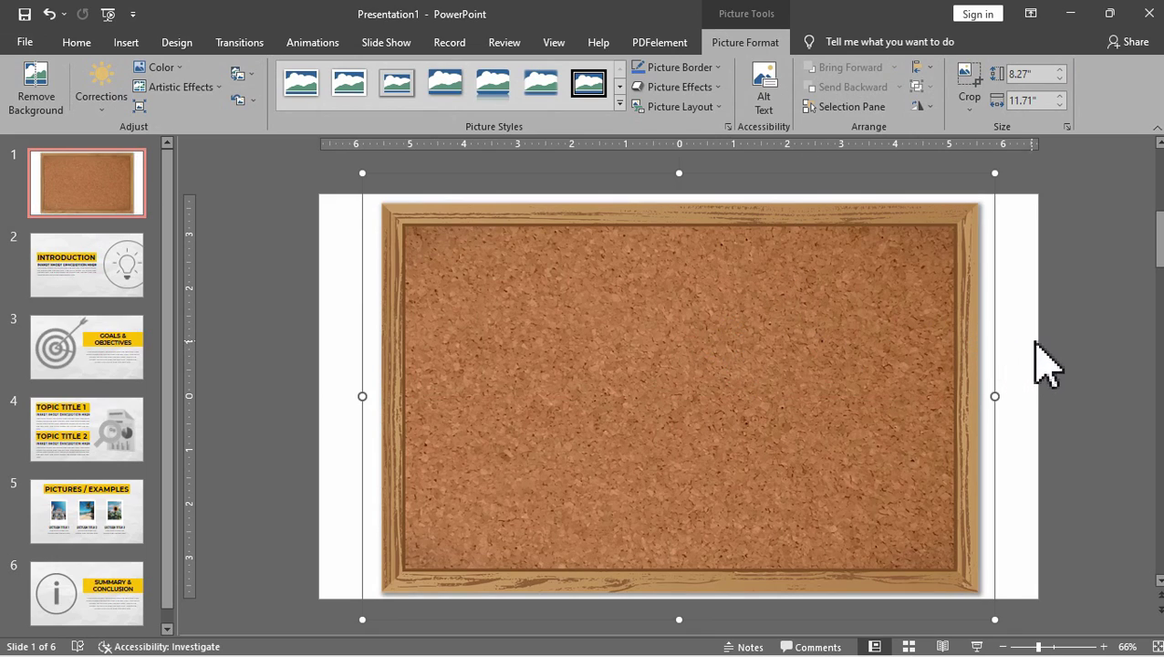
pyautogui.click(1038, 364)
# Search Online Pictures for 'white wall' and insert the white brick wall image
pyautogui.click(129, 43)
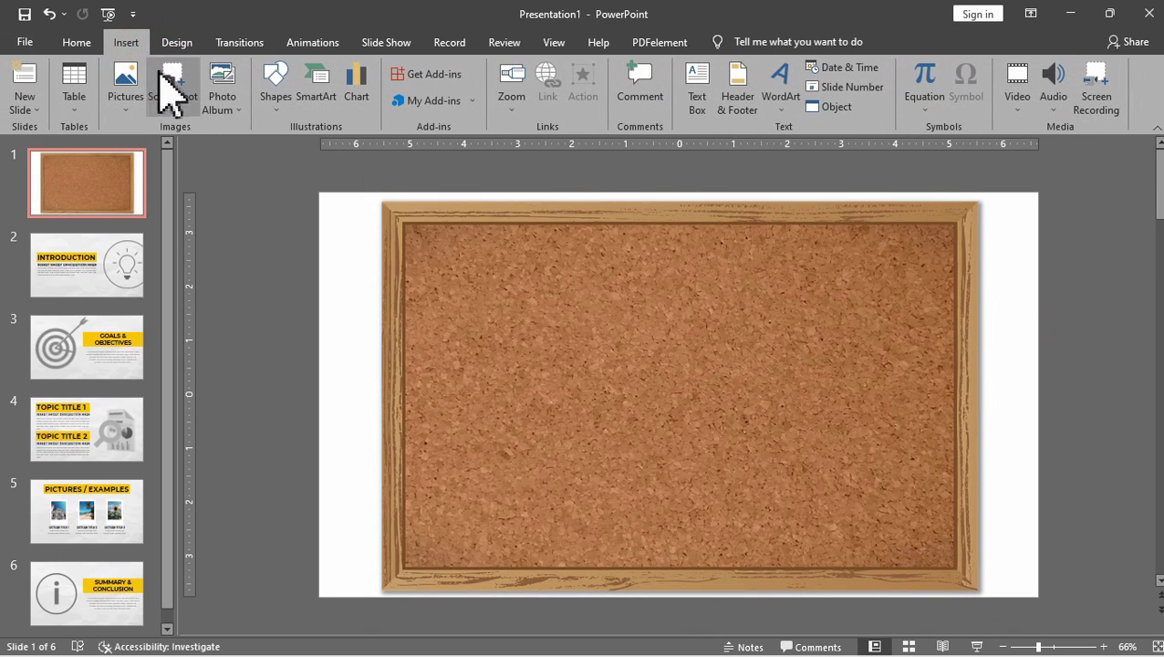
pyautogui.click(127, 91)
pyautogui.click(172, 172)
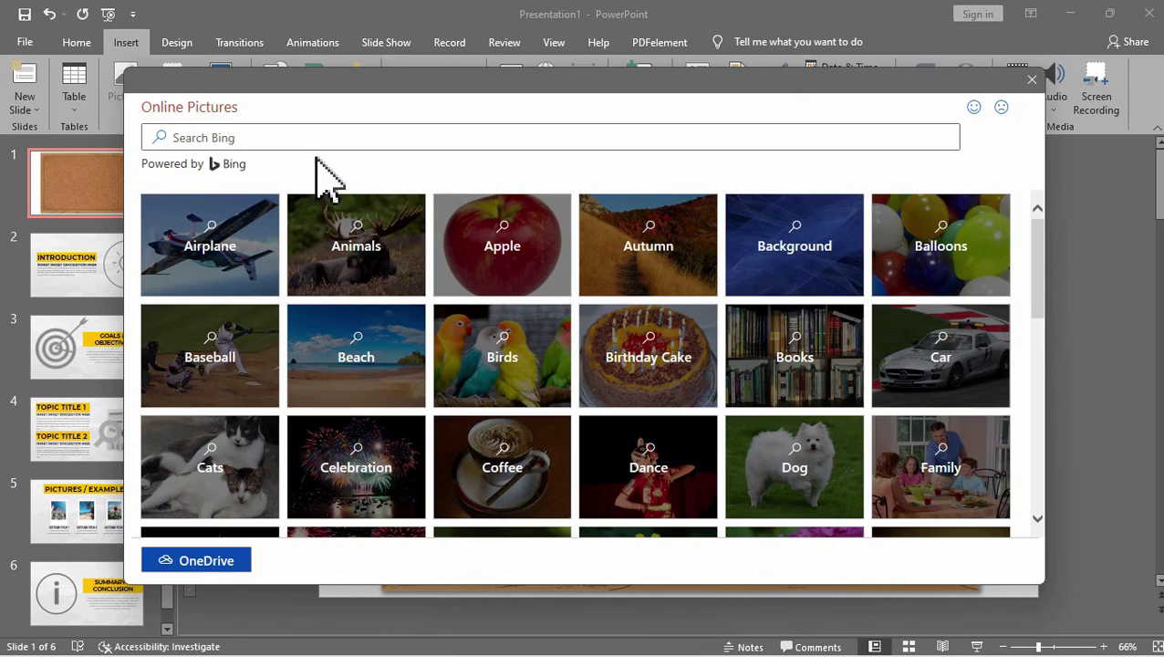
pyautogui.click(313, 141)
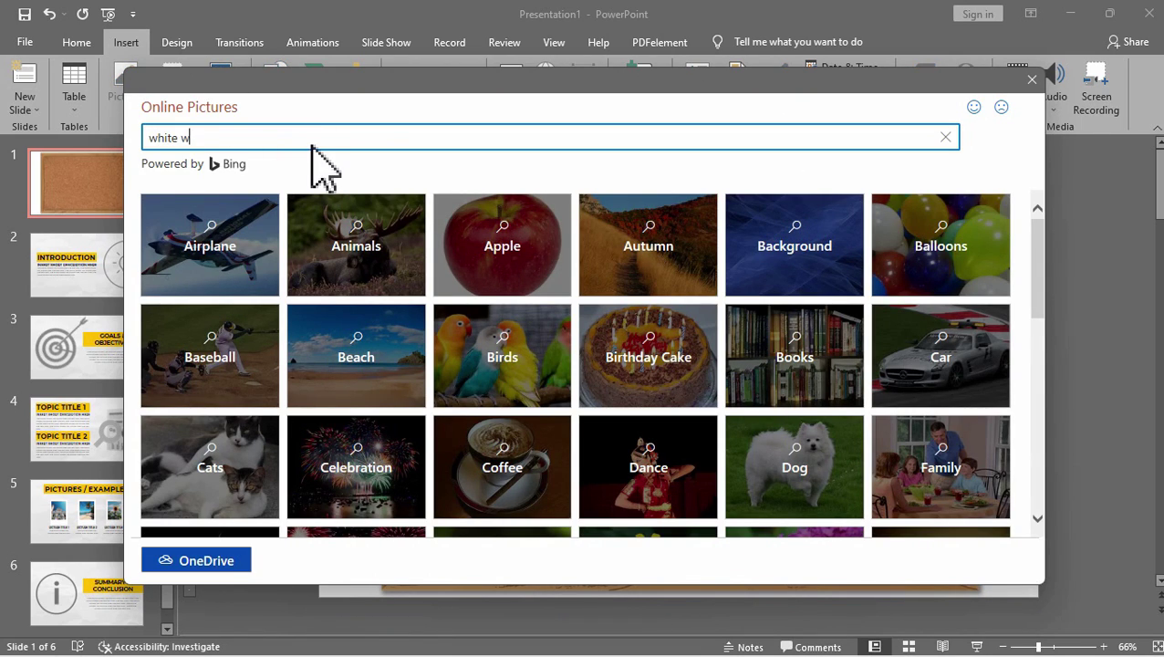
pyautogui.press('Return')
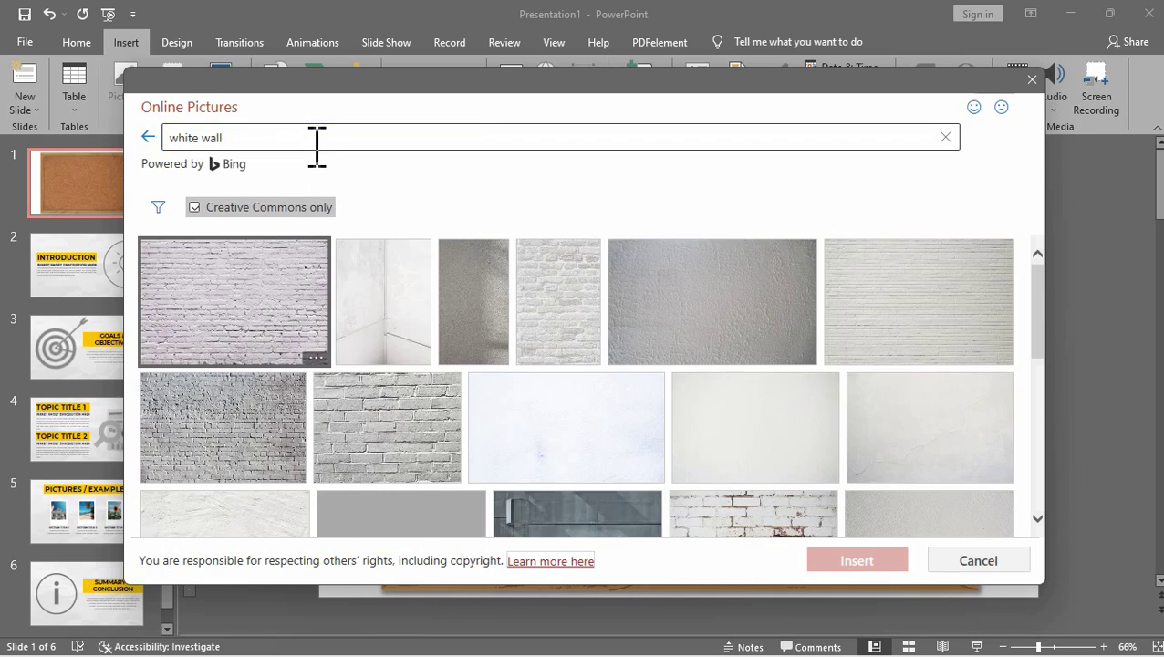
pyautogui.scroll(-5, 465, 324)
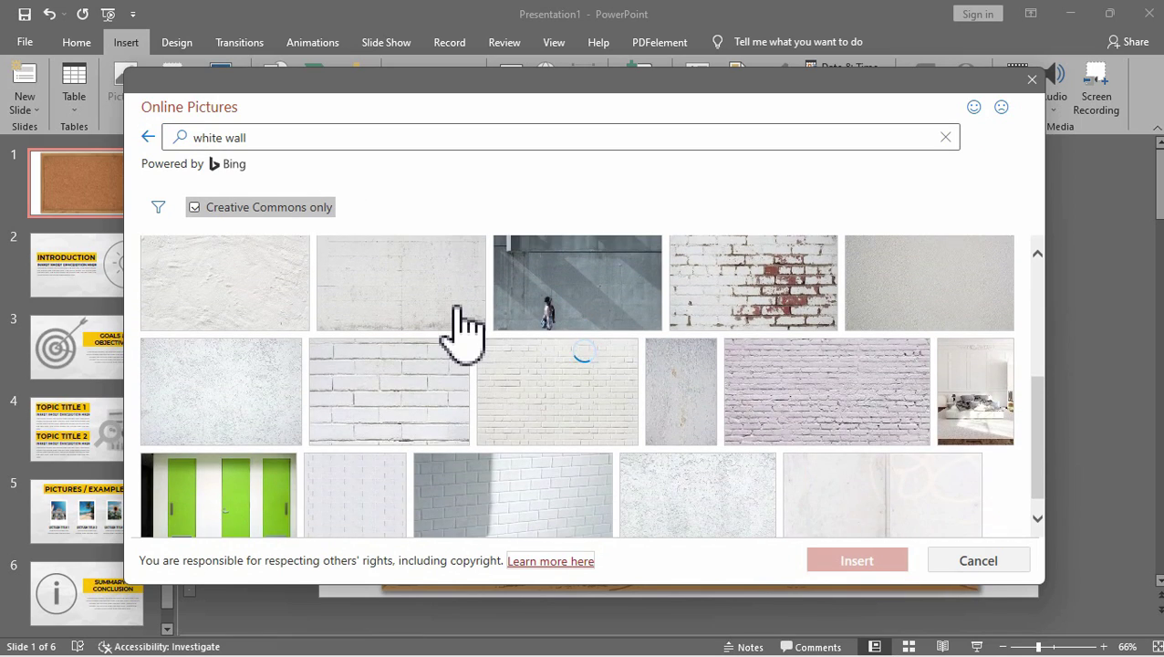
pyautogui.scroll(5, 465, 323)
pyautogui.click(865, 298)
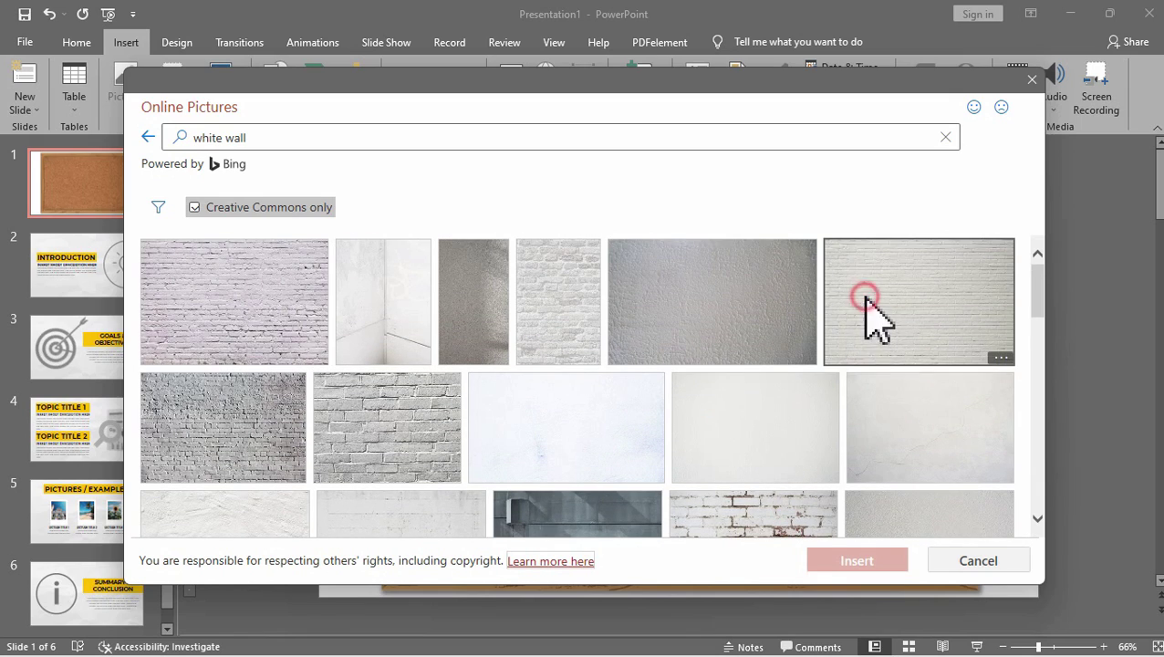
pyautogui.click(883, 558)
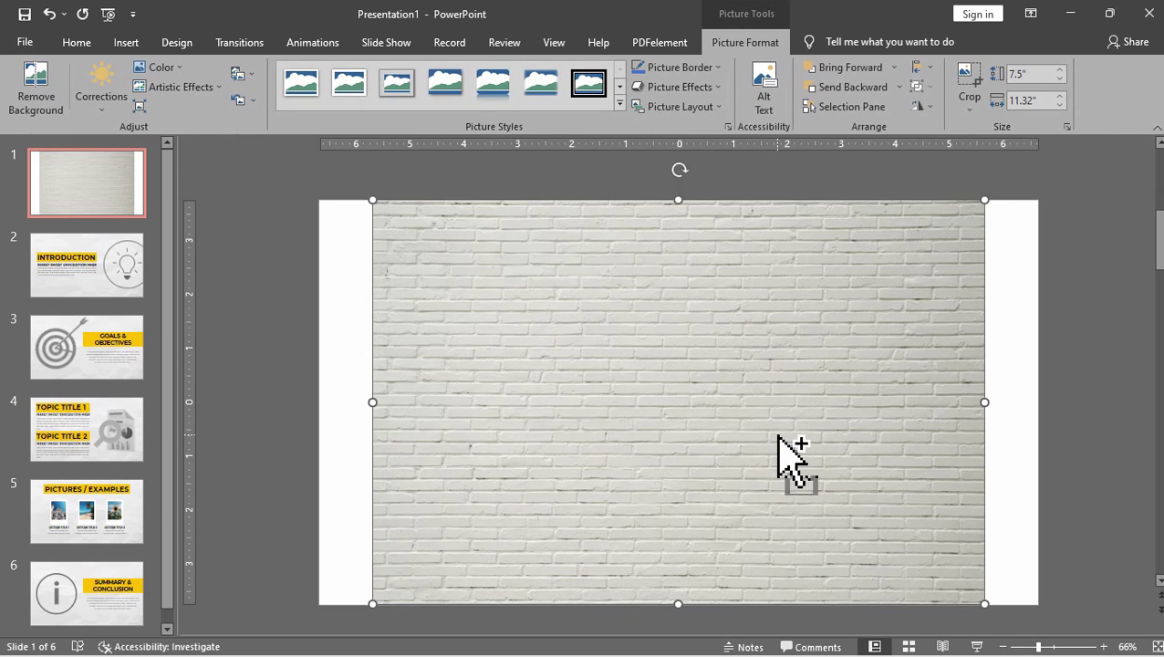
pyautogui.scroll(-4, 777, 436)
# Enlarge the brick wall picture over the slide and send it behind the corkboard
pyautogui.moveTo(531, 295); pyautogui.dragTo(475, 259)
pyautogui.moveTo(829, 493); pyautogui.dragTo(849, 501)
pyautogui.moveTo(613, 346); pyautogui.dragTo(632, 353)
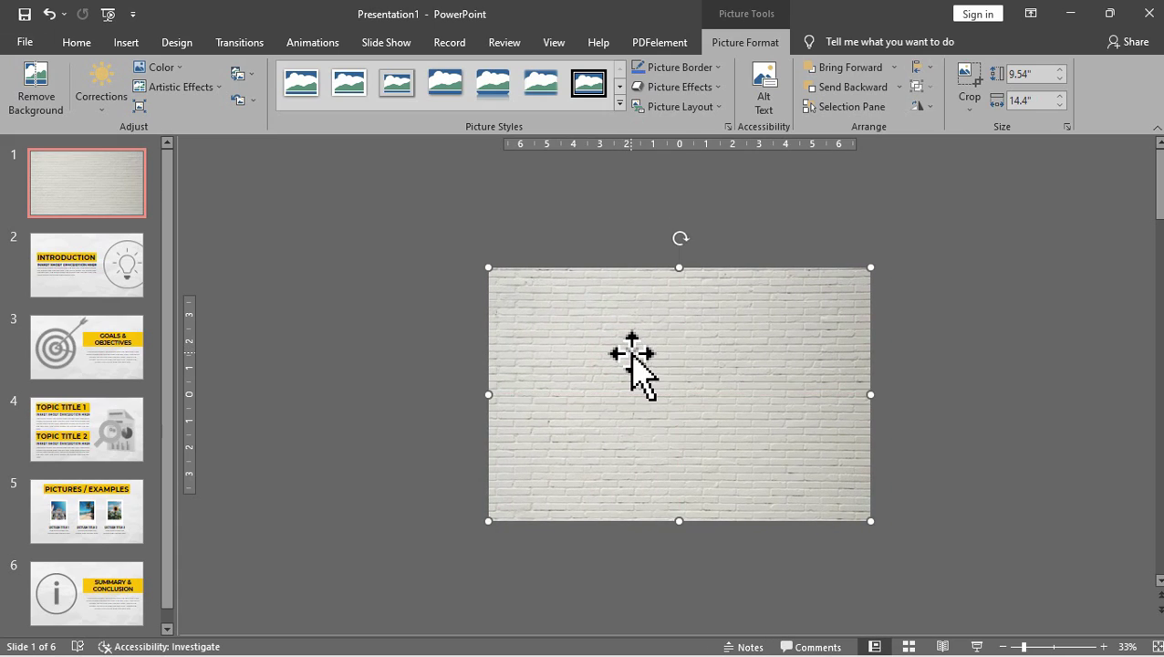
pyautogui.rightClick(797, 293)
pyautogui.click(867, 471)
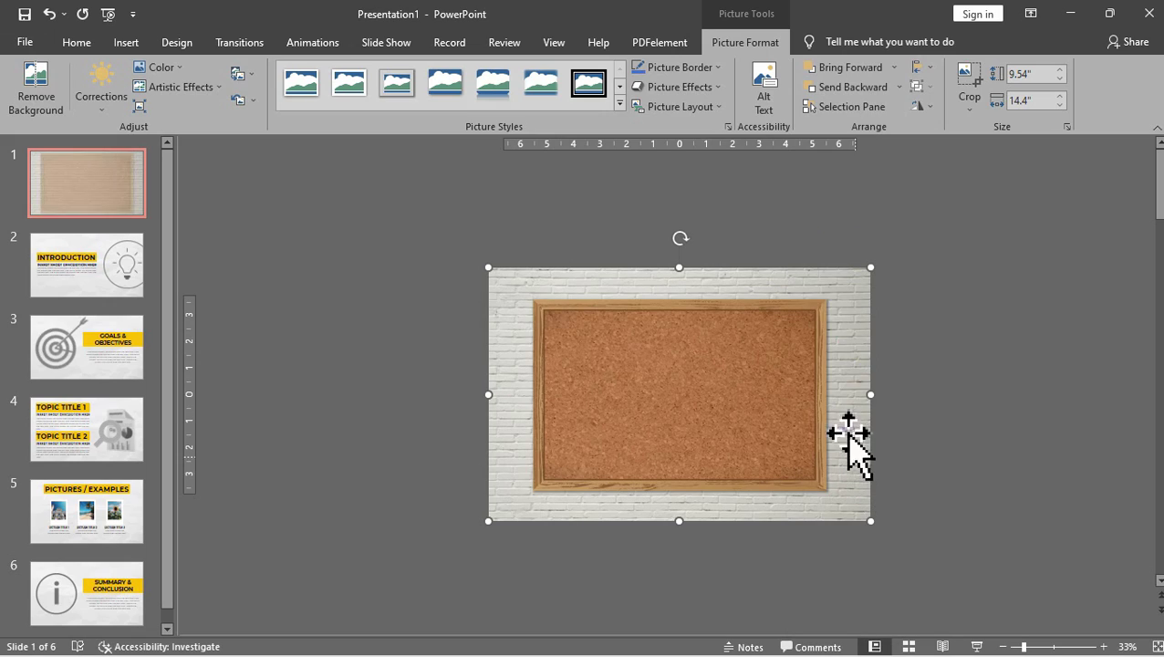
# Crop the brick wall to 7.5" by 13.33" so it exactly fills the slide
pyautogui.click(969, 81)
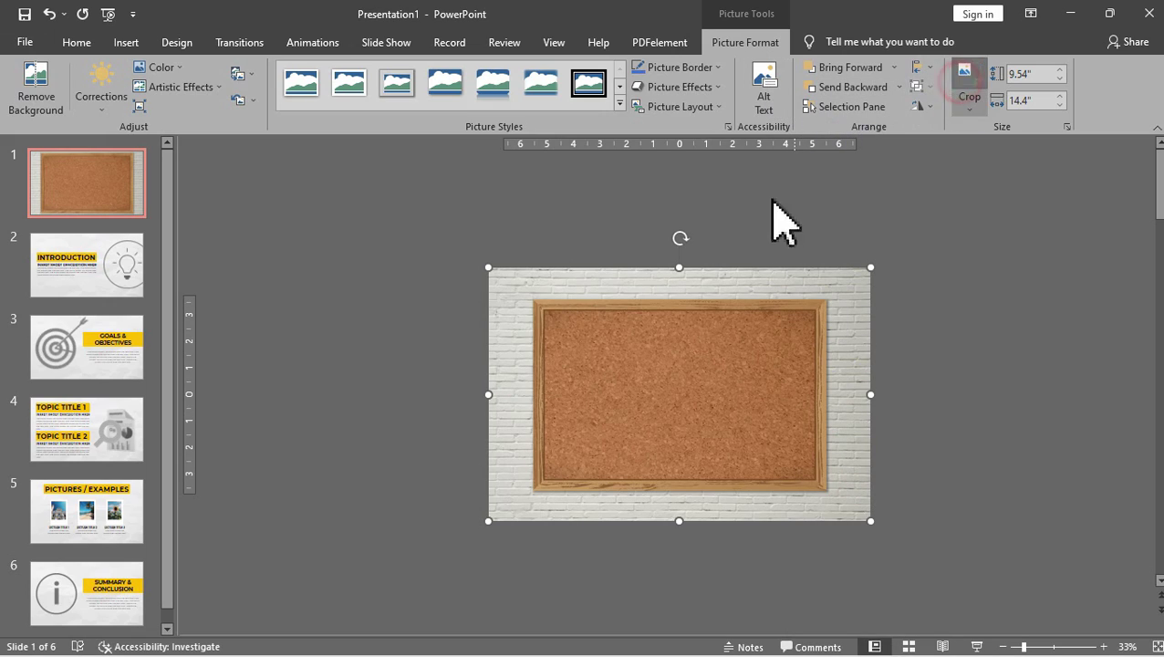
pyautogui.moveTo(679, 270); pyautogui.dragTo(684, 297)
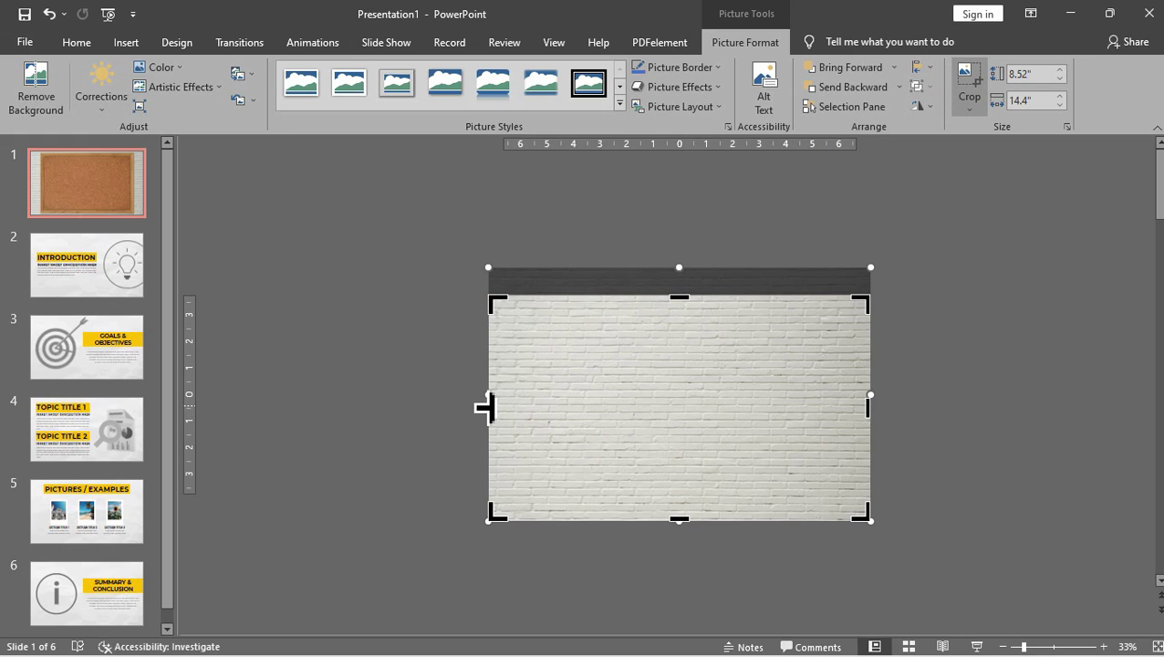
pyautogui.moveTo(484, 408)
pyautogui.mouseDown()
pyautogui.moveTo(521, 405)
pyautogui.moveTo(503, 407)
pyautogui.mouseUp()
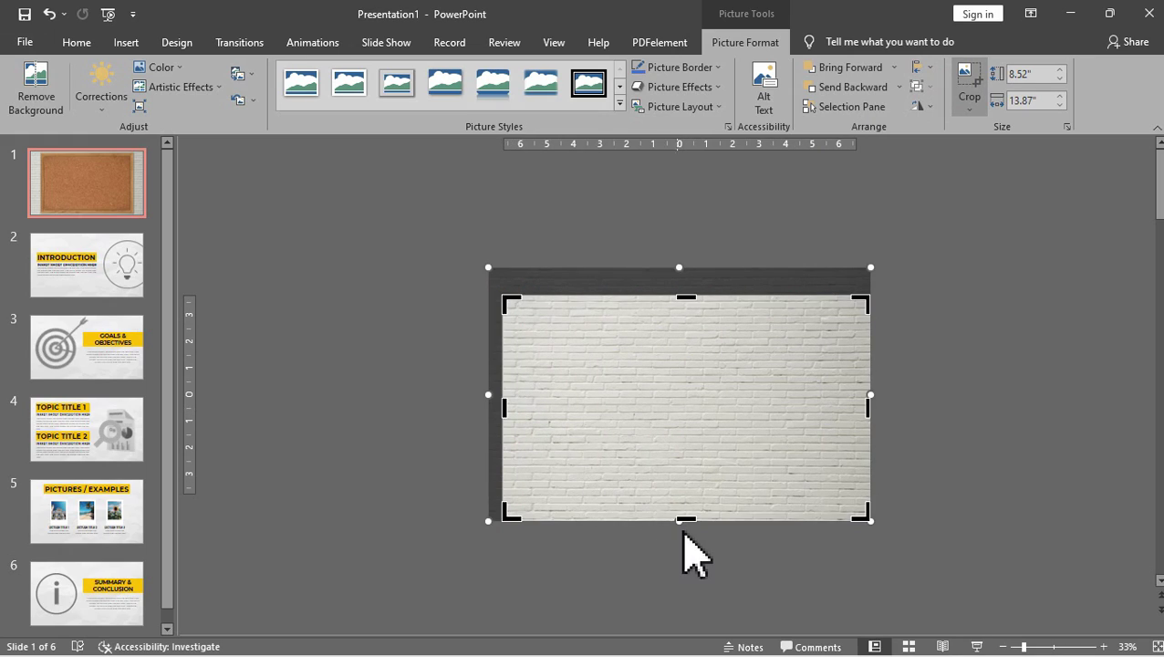
pyautogui.moveTo(683, 517); pyautogui.dragTo(688, 494)
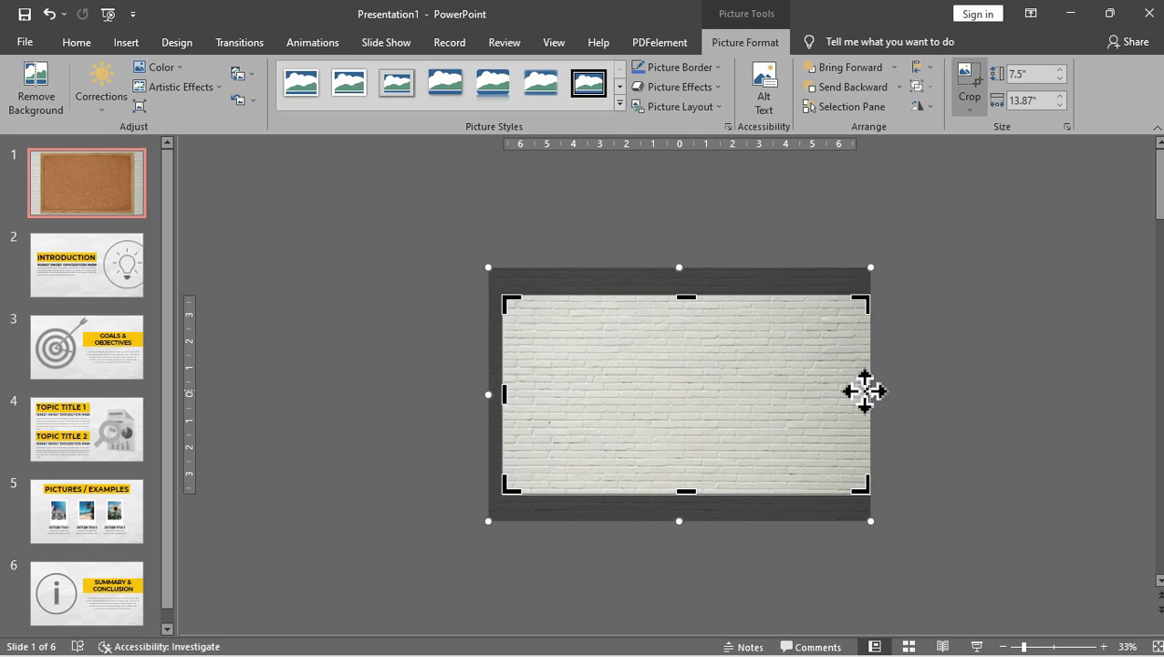
pyautogui.moveTo(865, 394); pyautogui.dragTo(854, 394)
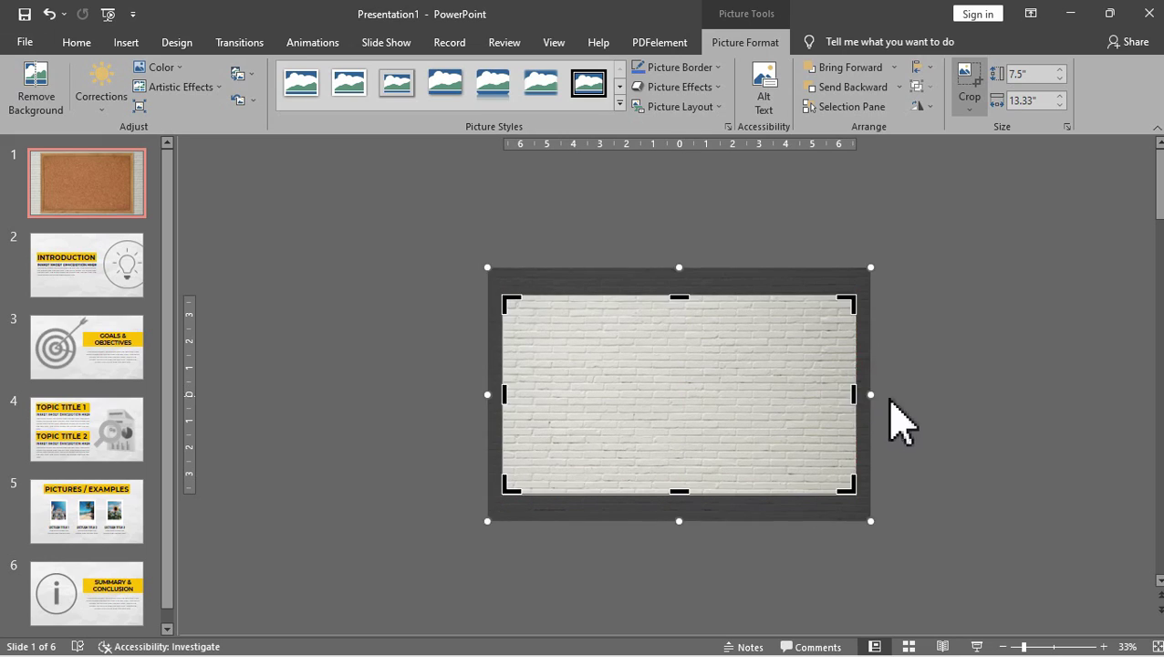
pyautogui.click(909, 410)
pyautogui.scroll(4, 917, 423)
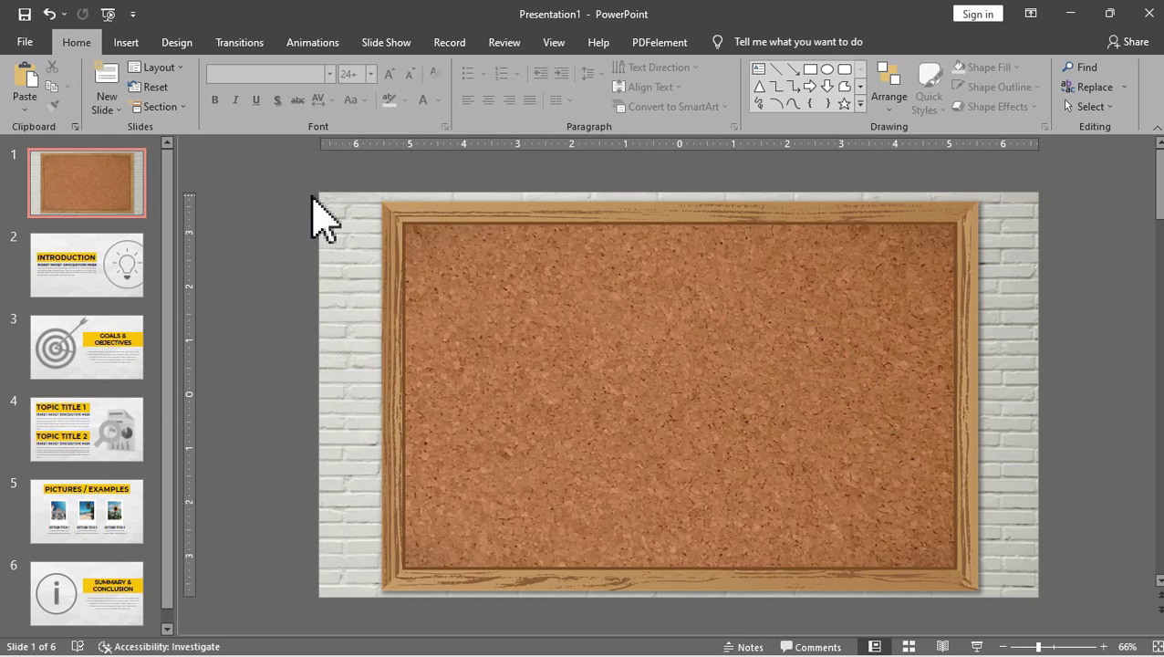
# Draw a text box across the top of the corkboard and type YOUR TITLE HERE
pyautogui.click(126, 42)
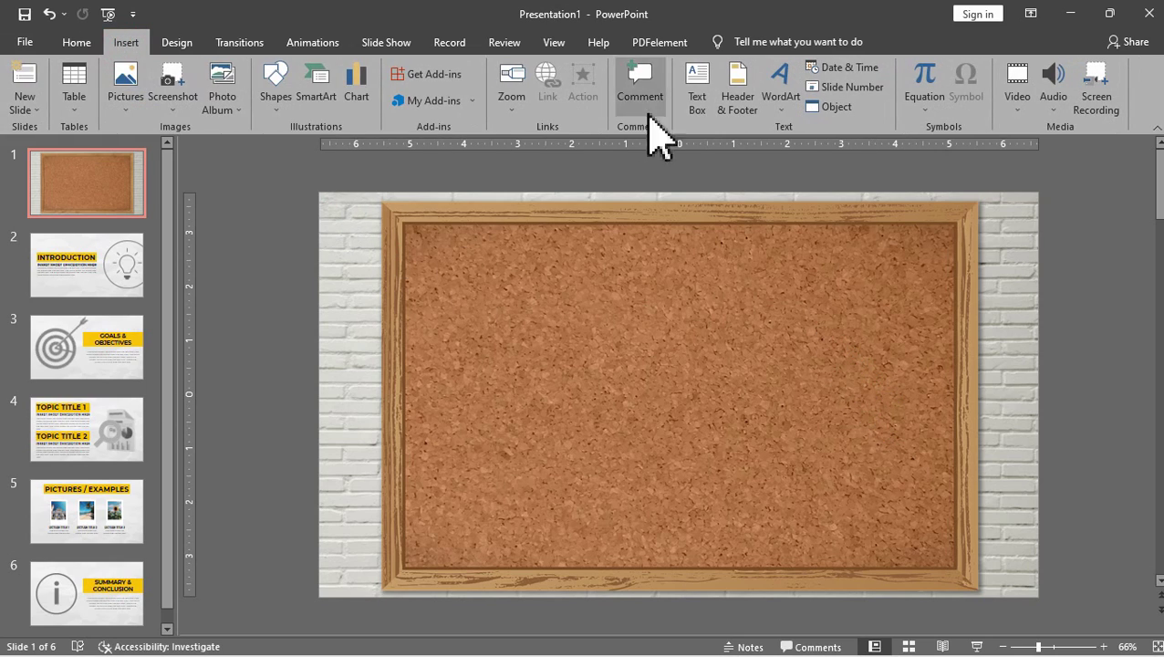
pyautogui.click(708, 117)
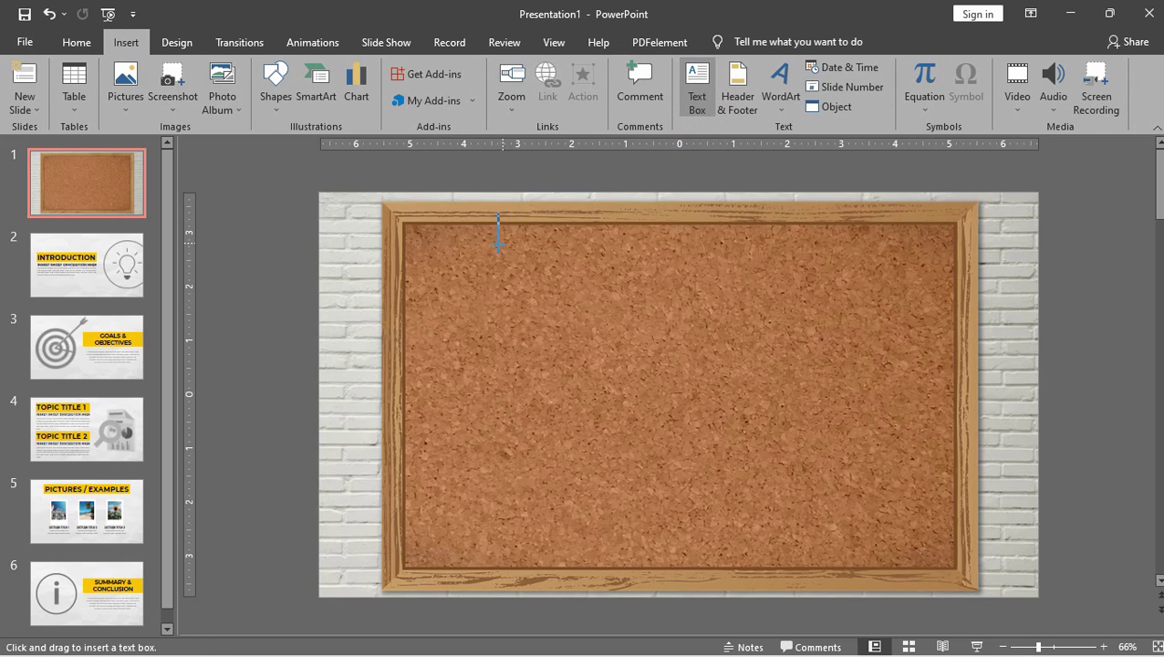
pyautogui.moveTo(420, 232); pyautogui.dragTo(952, 304)
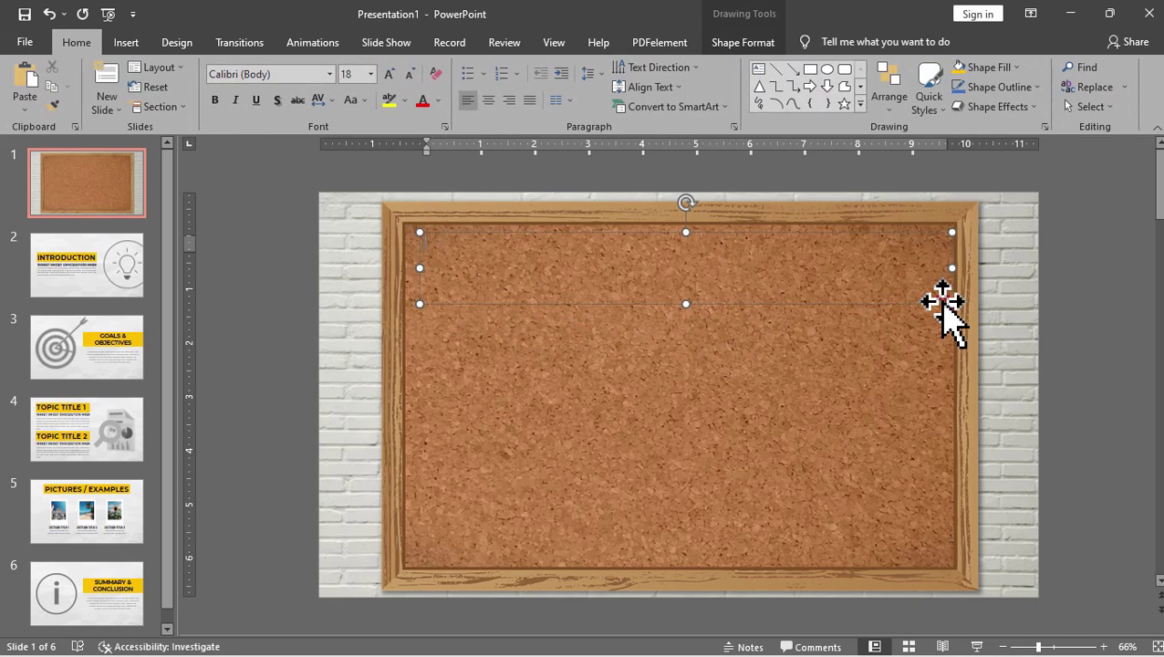
pyautogui.write('YOUR TITLE HERE')
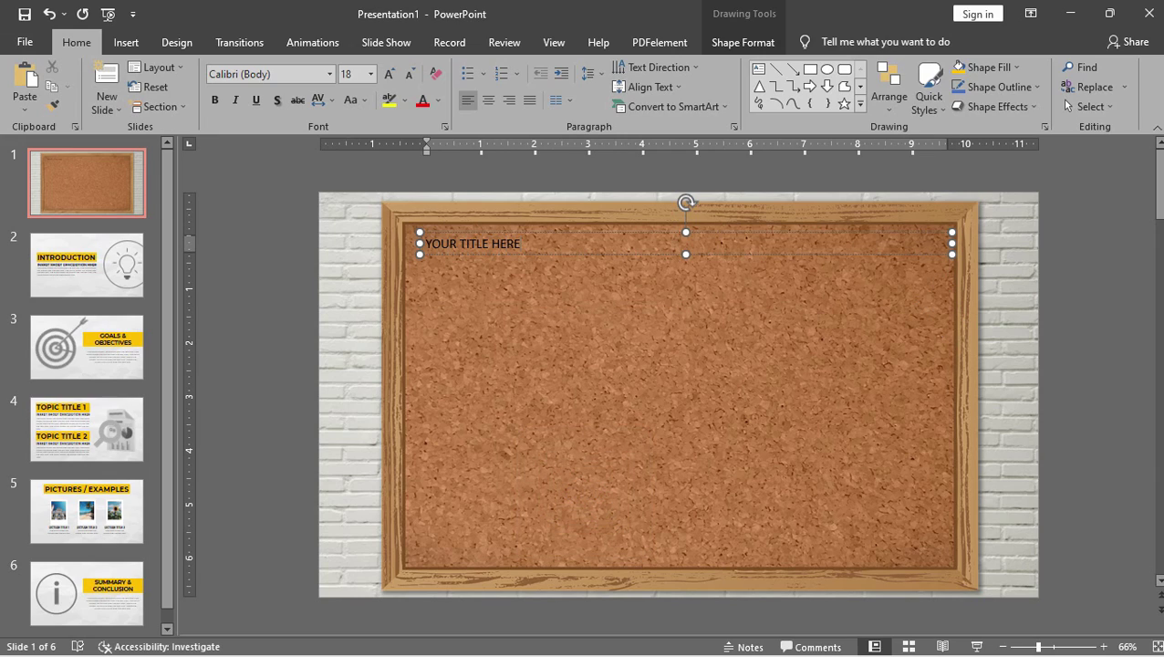
# Set the title to Montserrat, size 54, centred
pyautogui.click(330, 73)
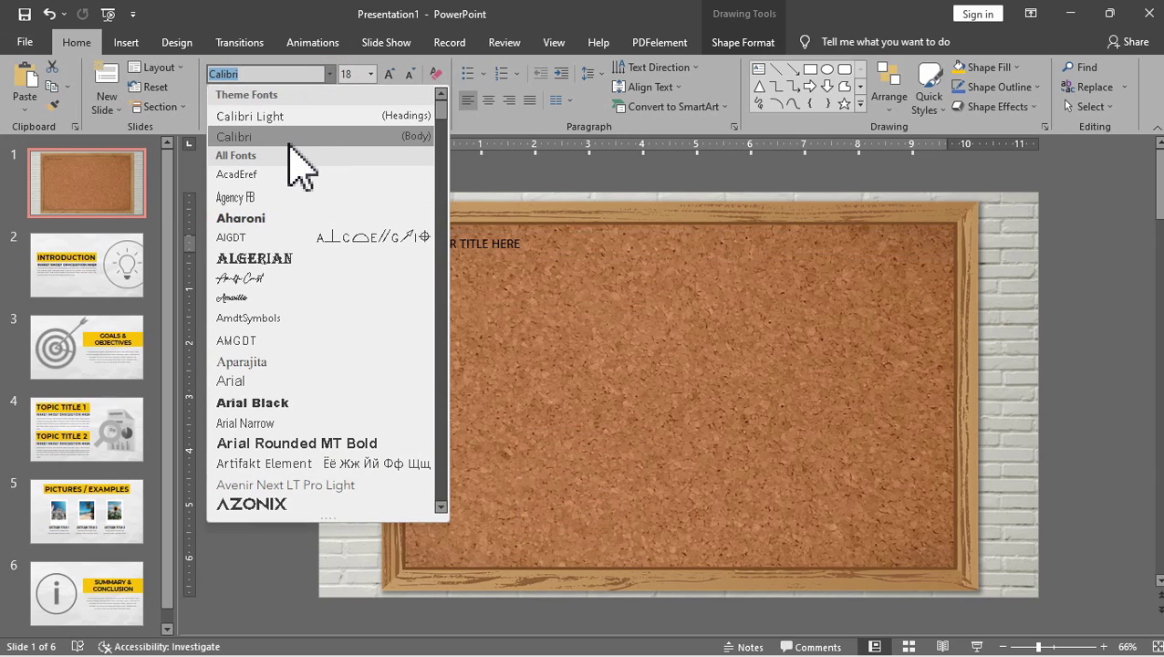
pyautogui.write('mont')
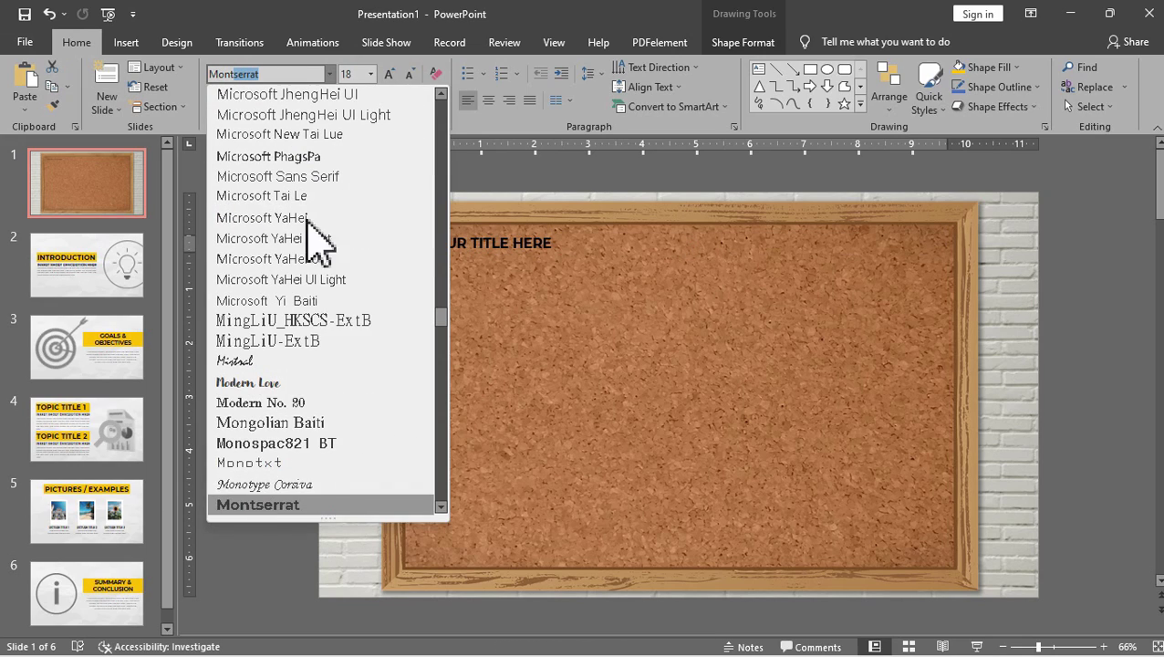
pyautogui.click(310, 506)
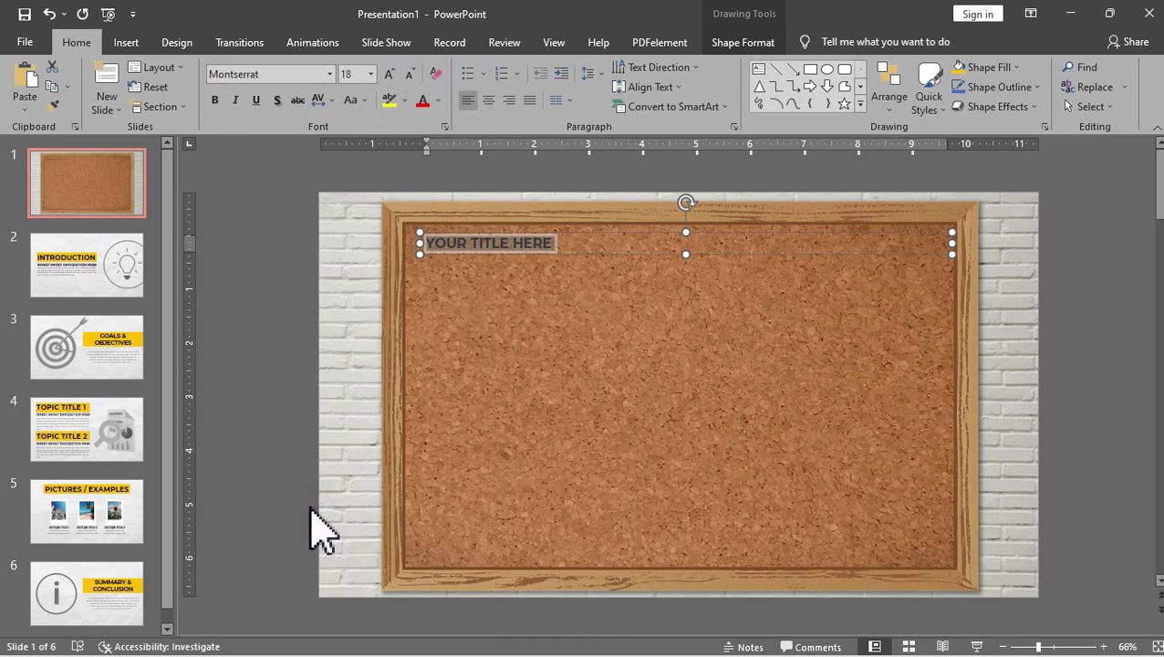
pyautogui.click(392, 74)
pyautogui.click(391, 75)
pyautogui.click(391, 75)
pyautogui.click(391, 75)
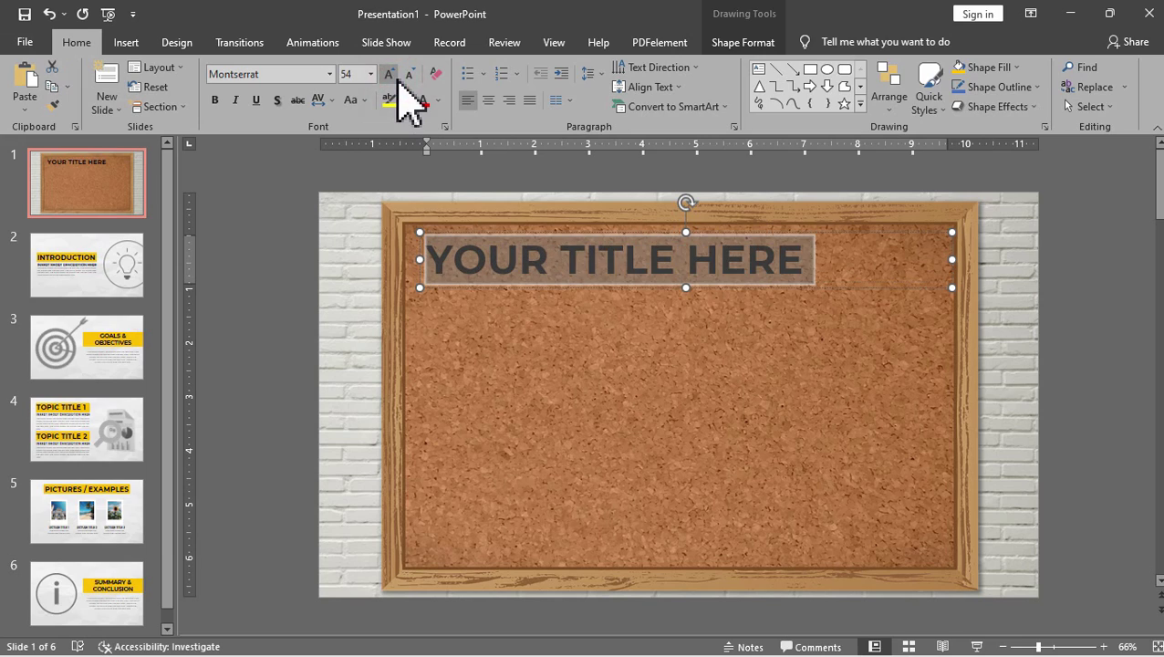
pyautogui.click(488, 100)
pyautogui.click(759, 269)
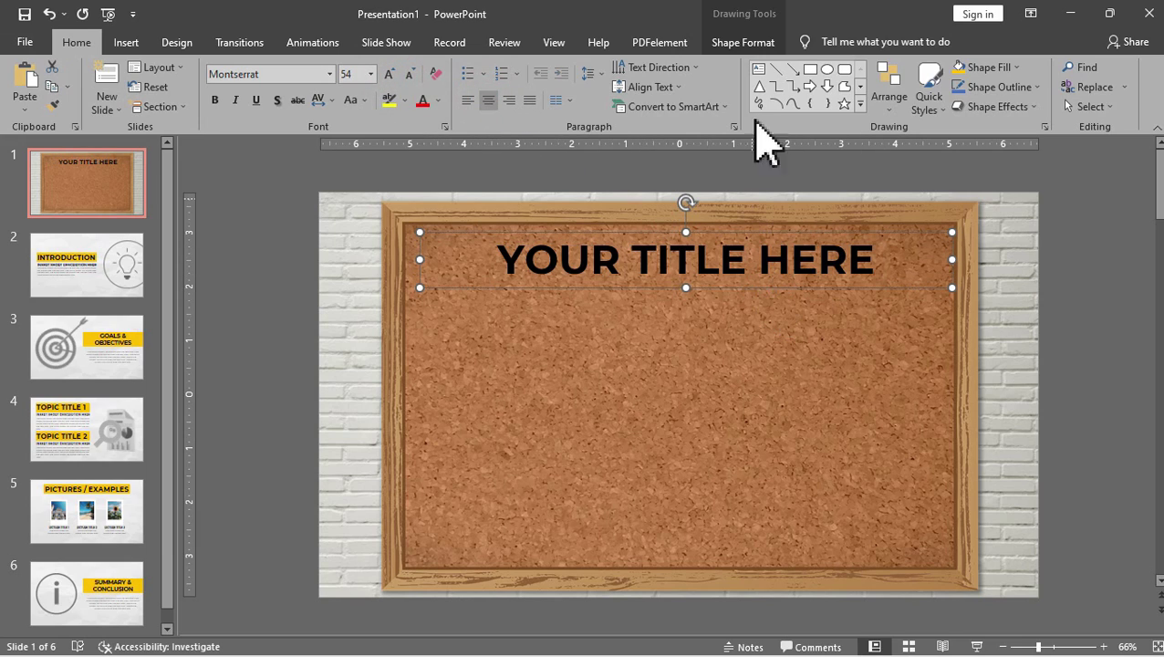
# Fill the title box white and stretch it to the corkboard frame's edges
pyautogui.click(754, 44)
pyautogui.click(445, 67)
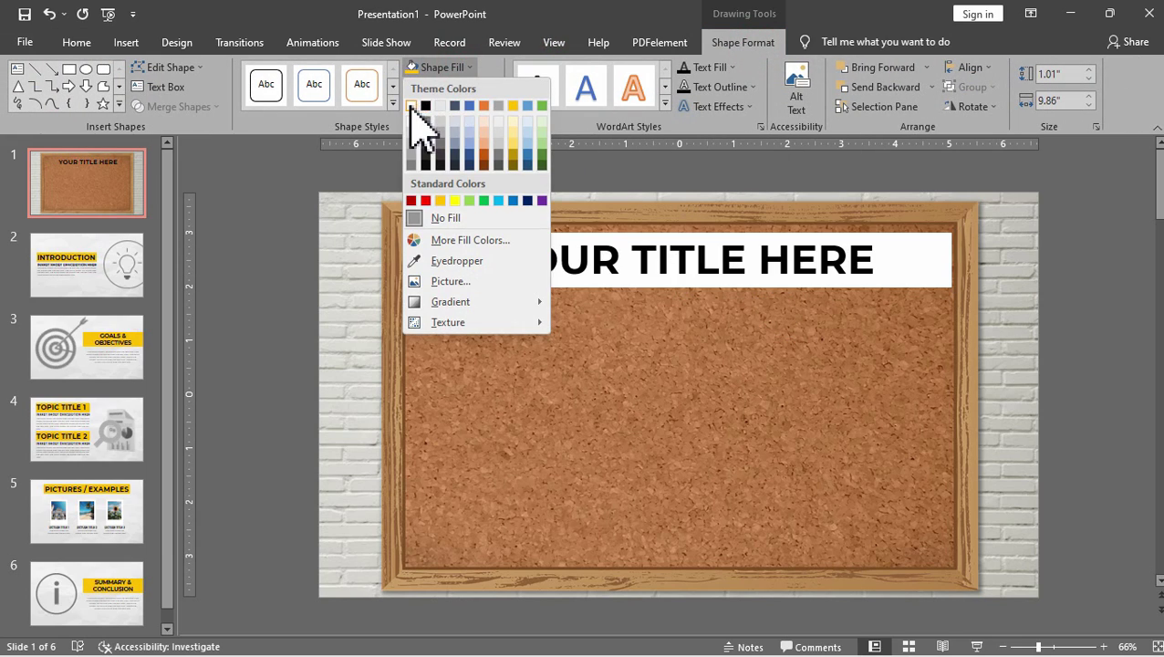
pyautogui.click(412, 107)
pyautogui.moveTo(402, 260); pyautogui.dragTo(402, 260)
pyautogui.moveTo(948, 263); pyautogui.dragTo(955, 262)
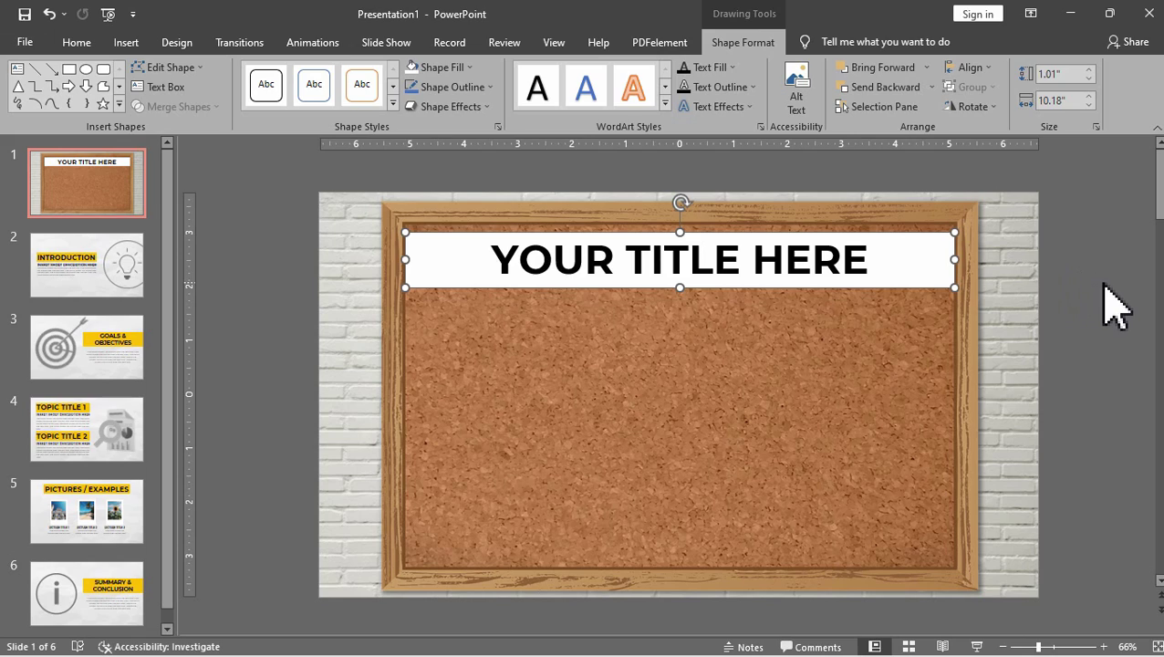
pyautogui.click(1103, 283)
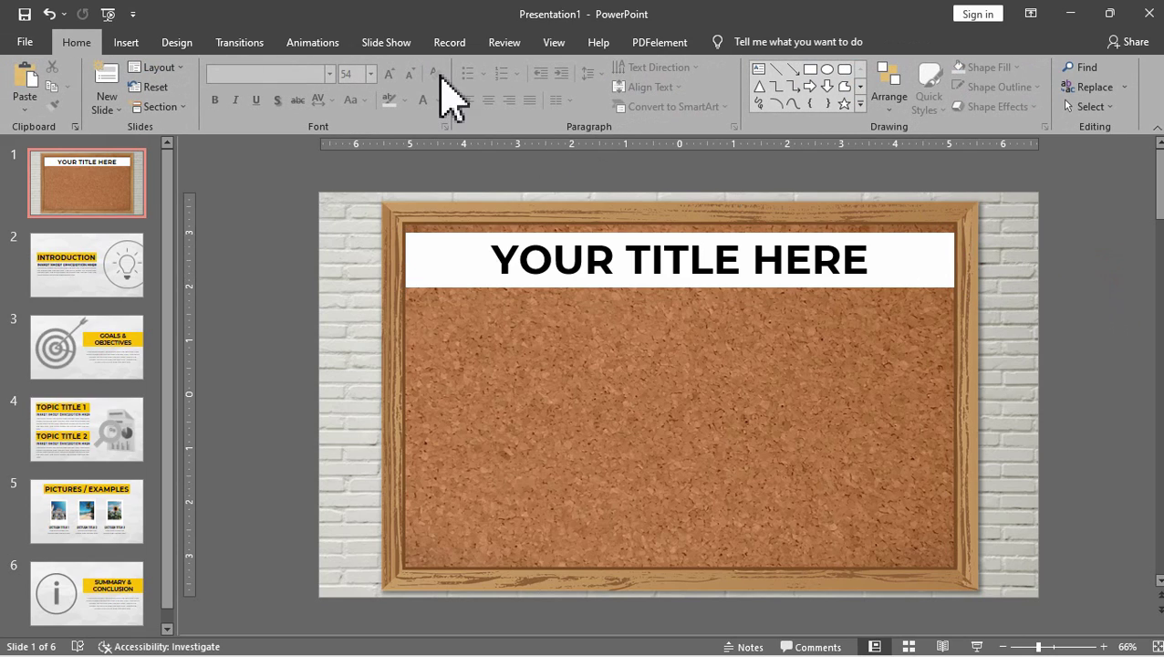
pyautogui.click(268, 252)
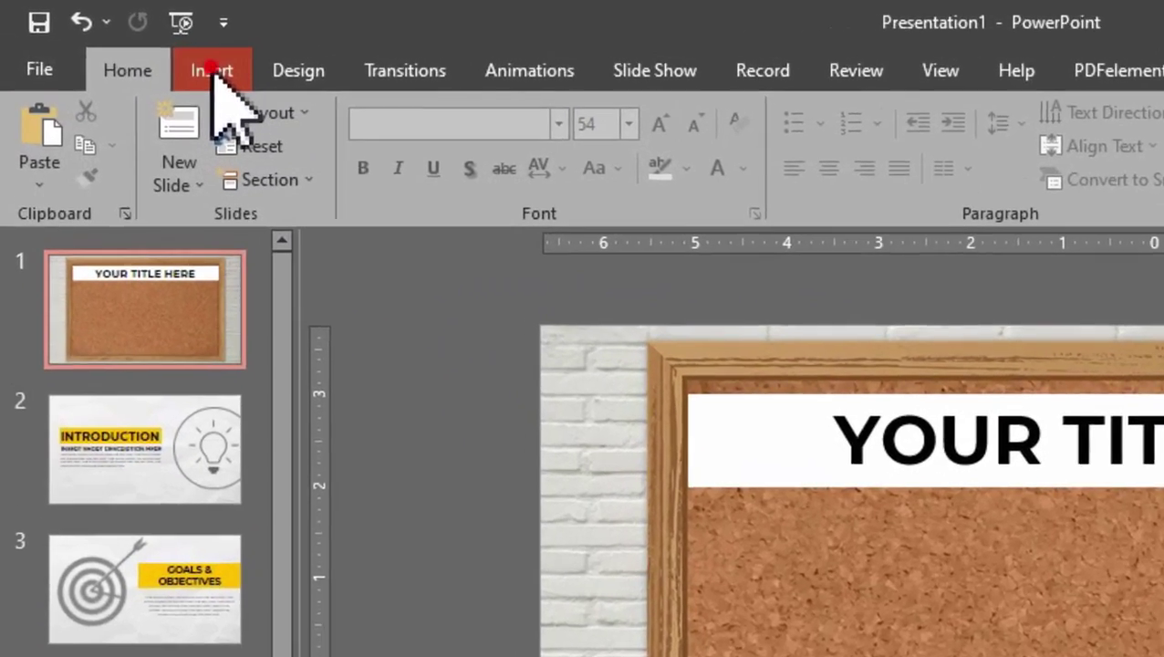
# Insert Slide Zoom thumbnails for slides 2, 3, 4, 5 and 6
pyautogui.click(125, 42)
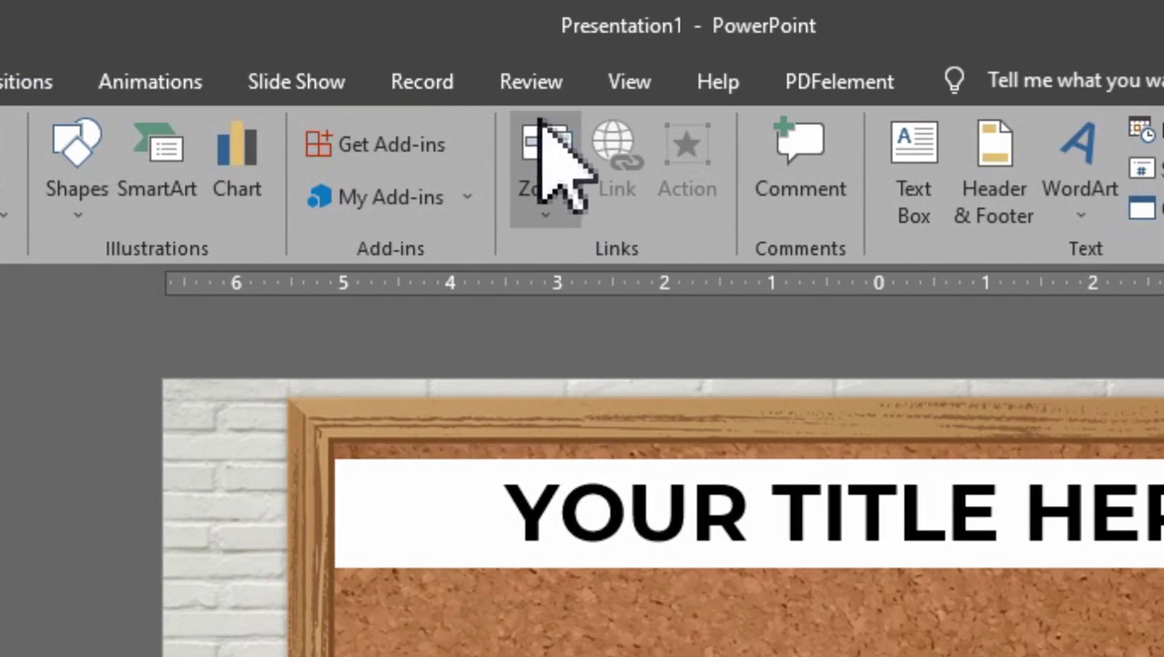
pyautogui.click(999, 214)
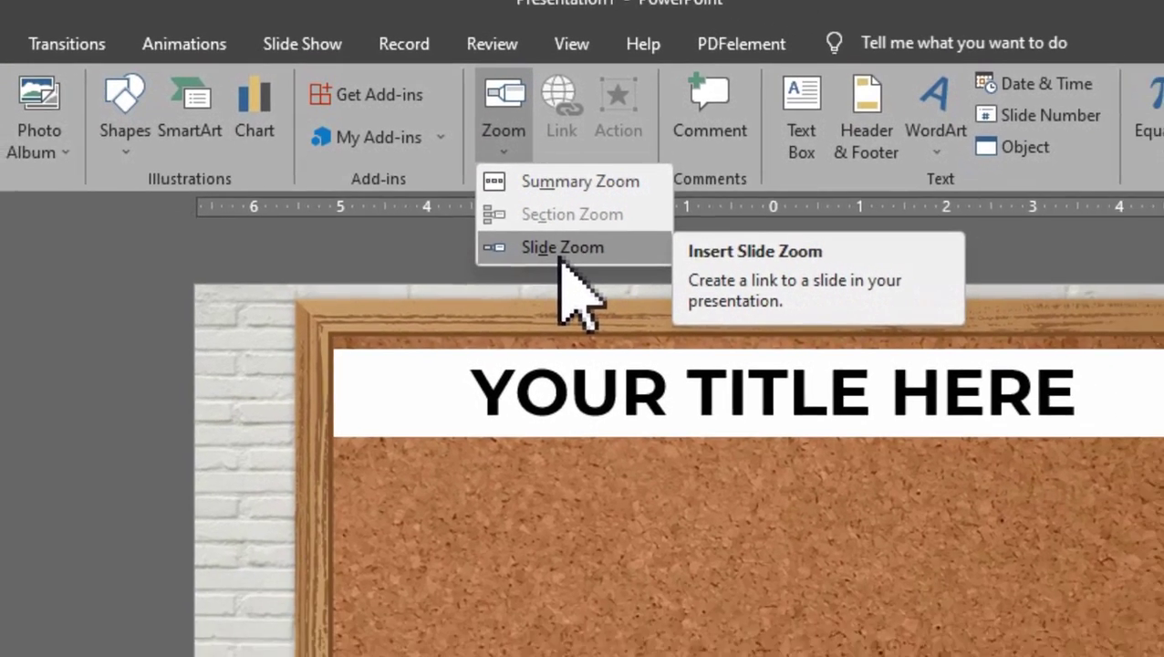
pyautogui.click(615, 344)
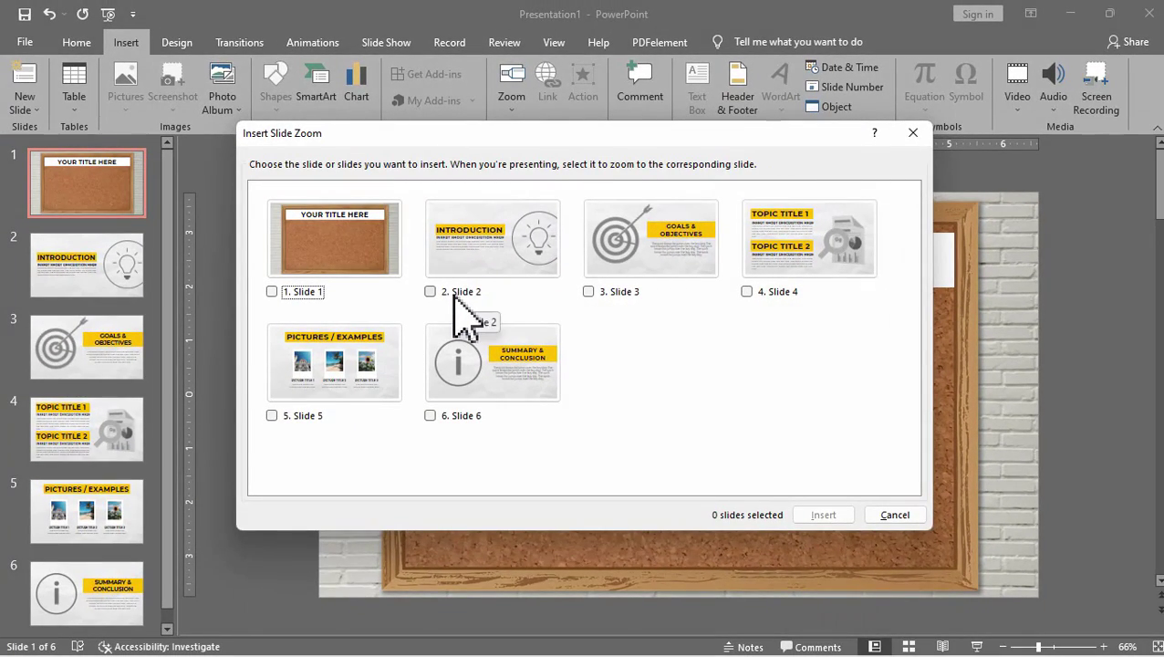
pyautogui.click(453, 295)
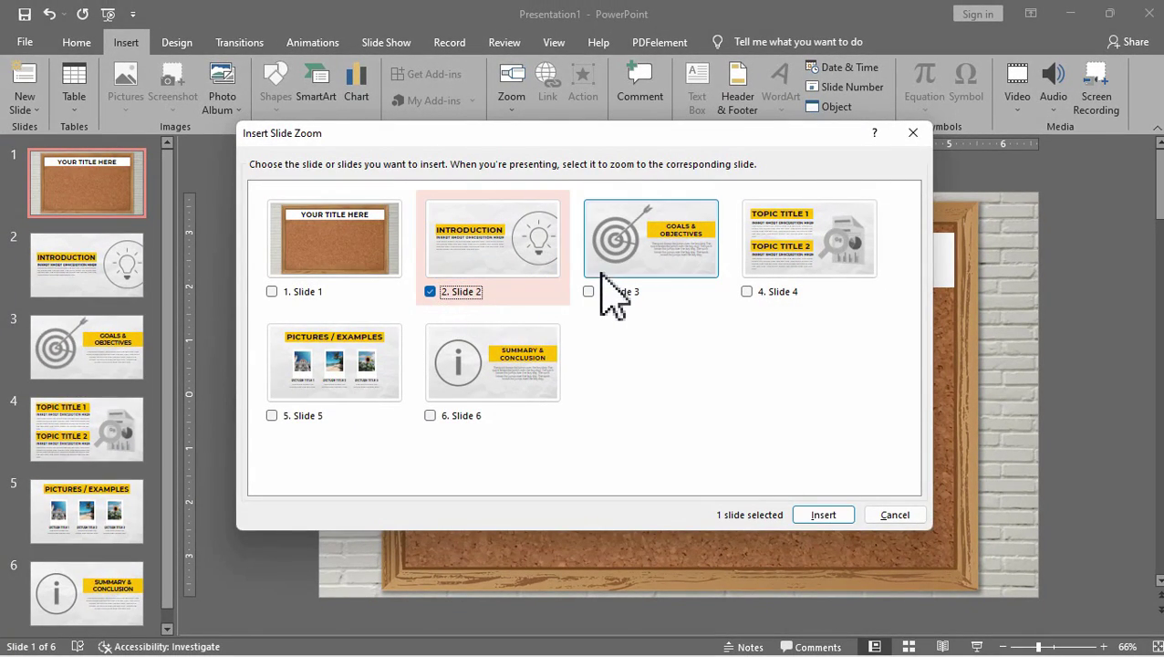
pyautogui.click(600, 291)
pyautogui.click(826, 288)
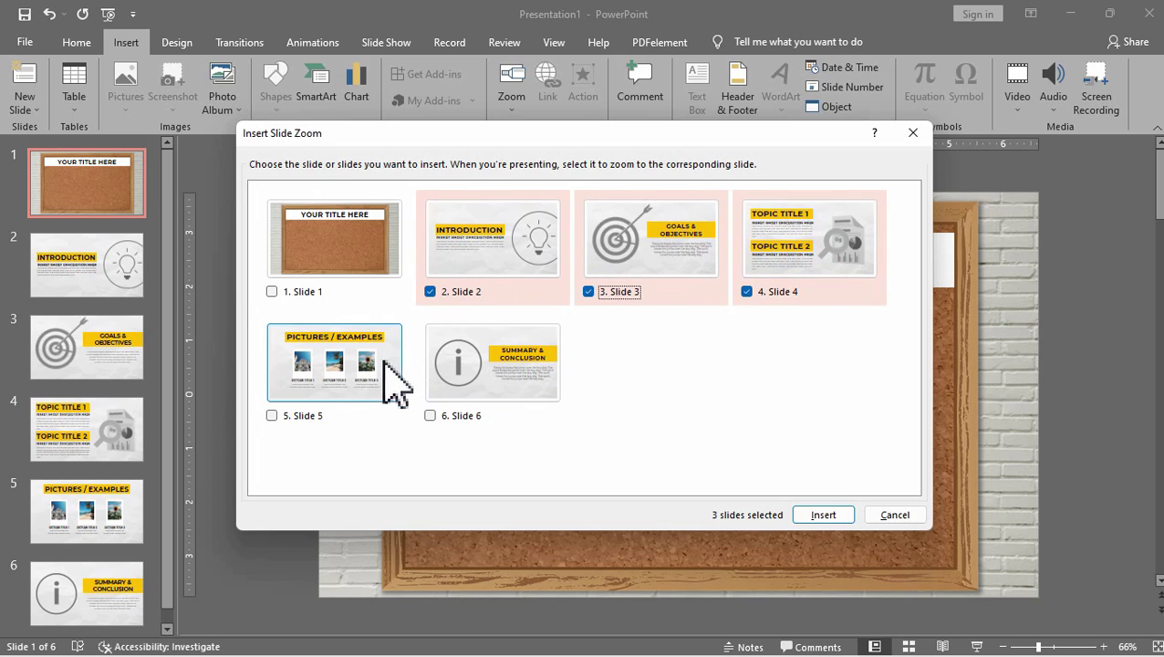
pyautogui.click(389, 370)
pyautogui.click(486, 387)
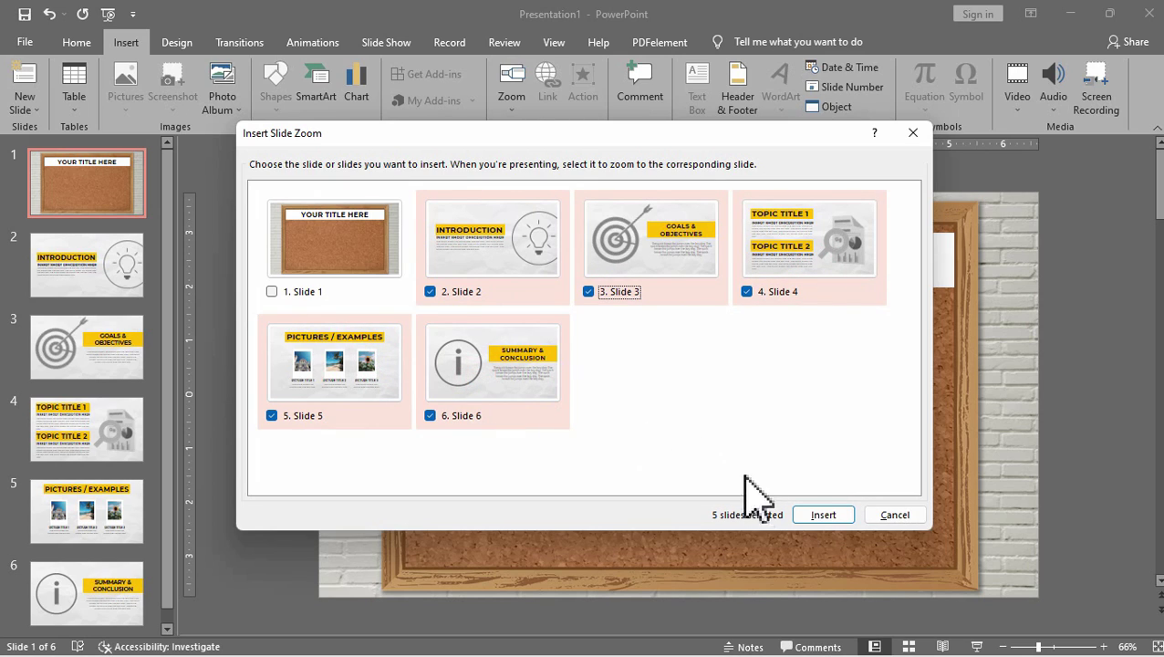
pyautogui.click(824, 516)
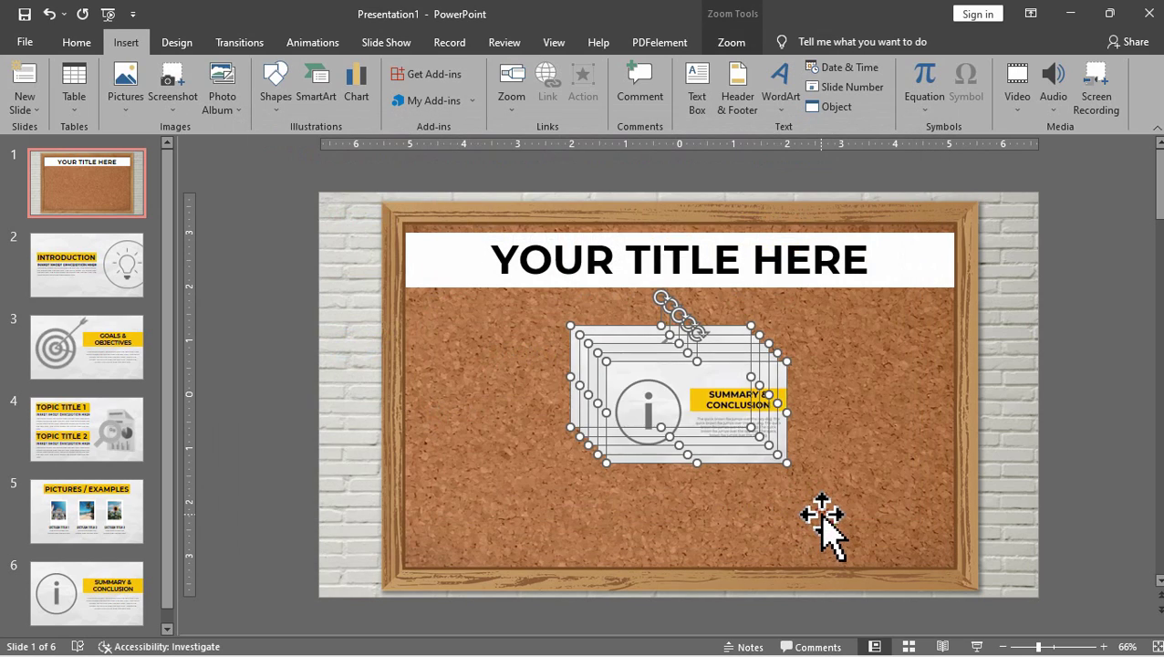
# Spread the five stacked zoom cards out across the corkboard
pyautogui.moveTo(683, 409); pyautogui.dragTo(701, 426)
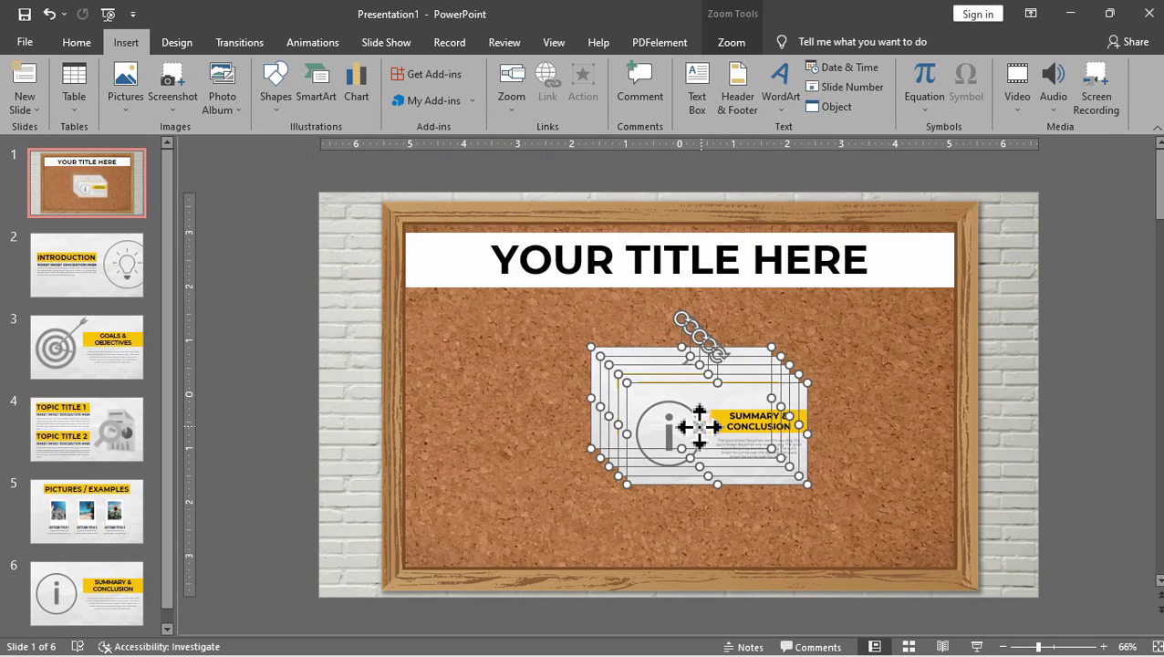
pyautogui.click(305, 381)
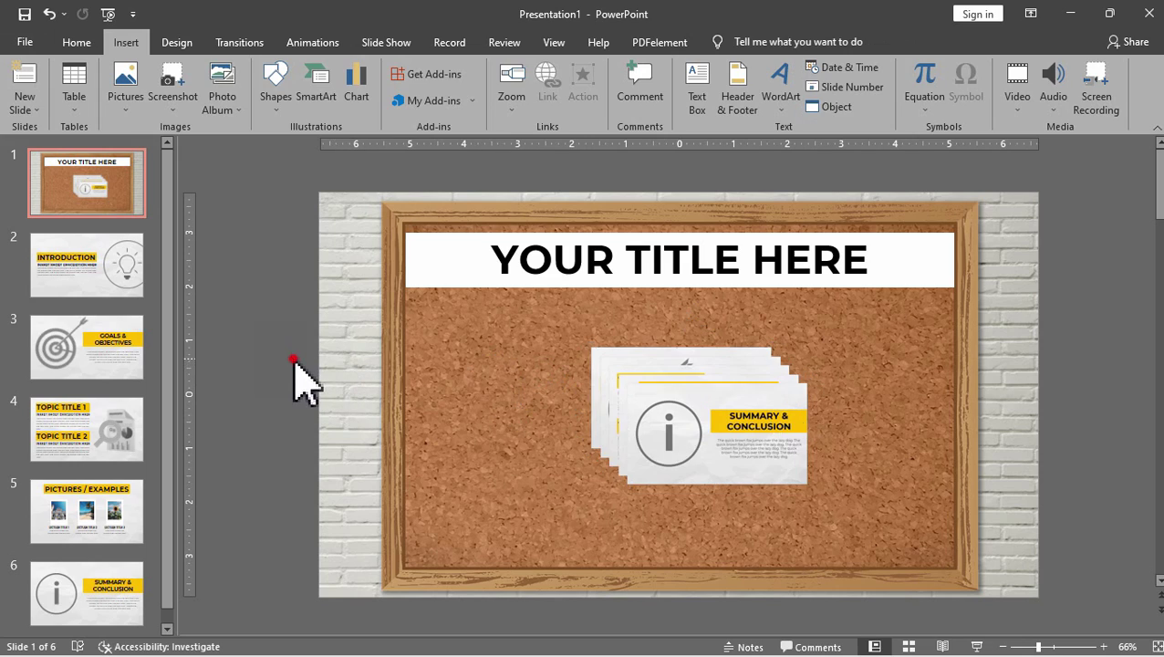
pyautogui.moveTo(723, 481); pyautogui.dragTo(810, 507)
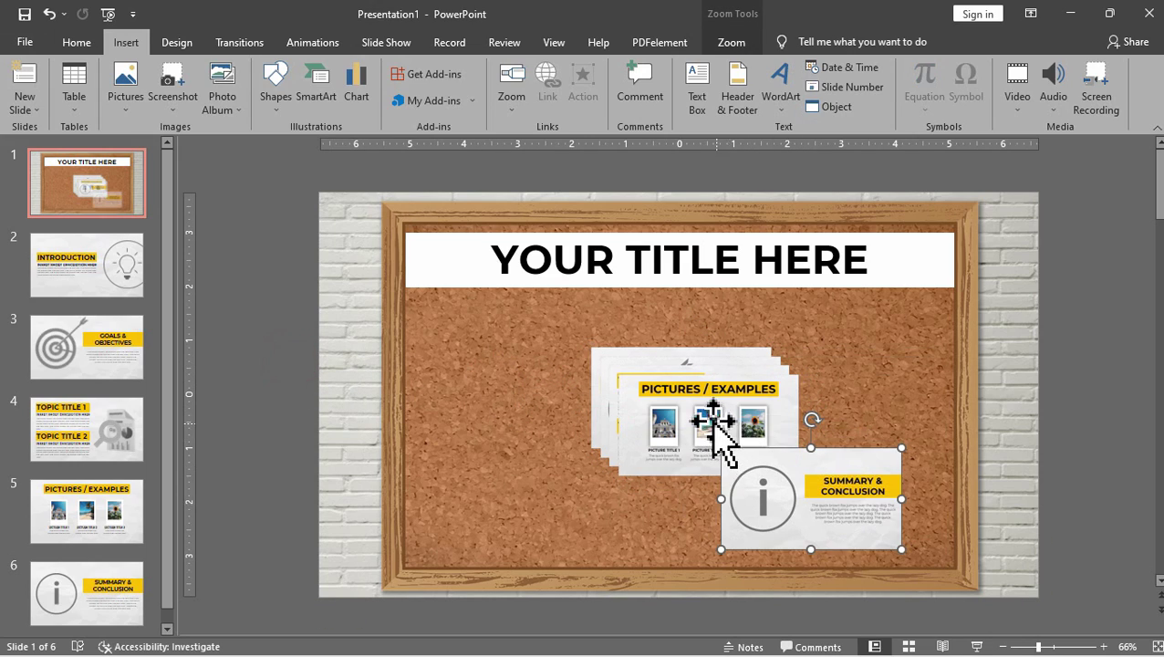
pyautogui.moveTo(715, 429); pyautogui.dragTo(567, 494)
pyautogui.moveTo(695, 407); pyautogui.dragTo(871, 374)
pyautogui.moveTo(670, 395); pyautogui.dragTo(707, 356)
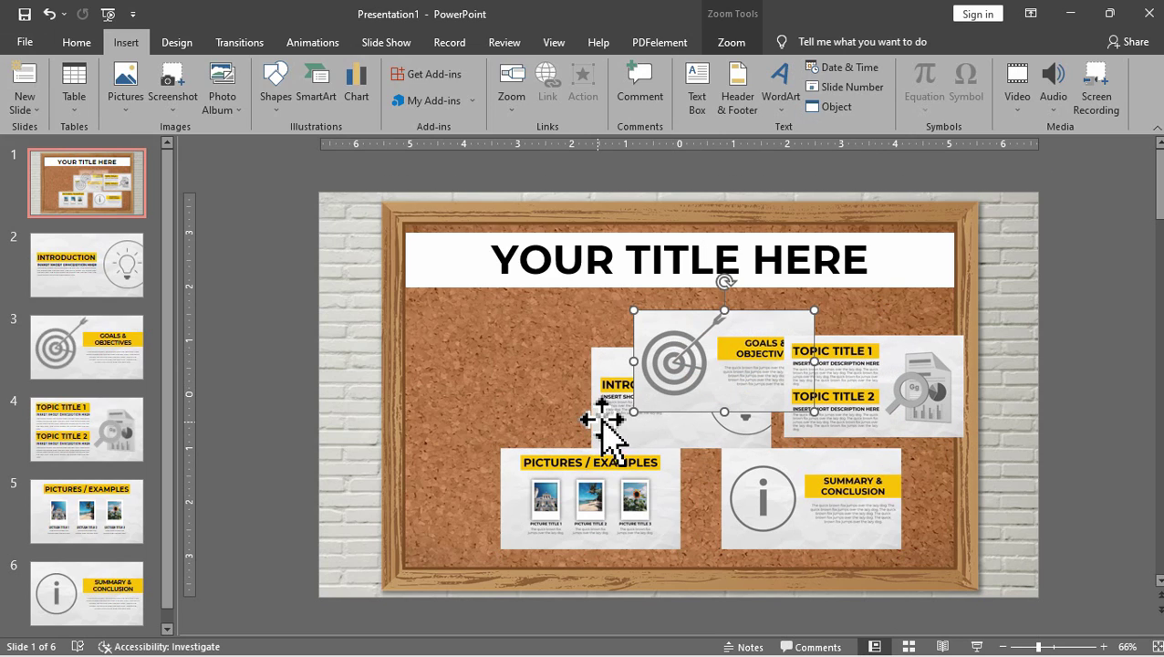
pyautogui.moveTo(603, 423); pyautogui.dragTo(429, 390)
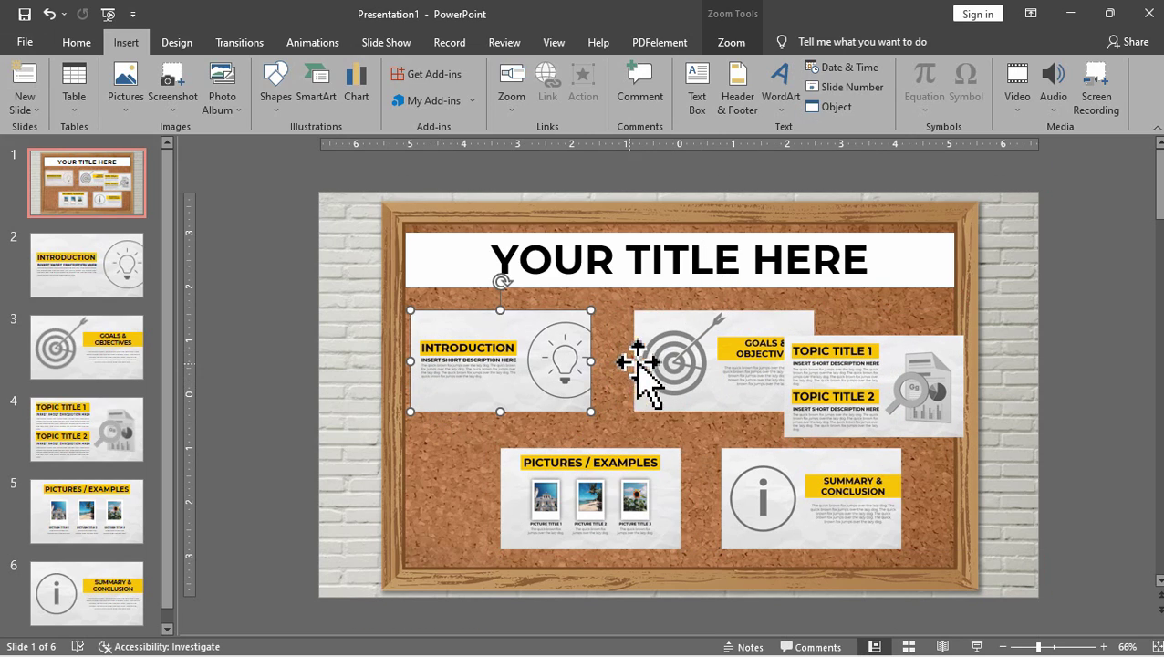
# Select all five zoom cards and shrink them together to 1.67" high
pyautogui.keyDown('shift'); pyautogui.click(697, 358); pyautogui.keyUp('shift')
pyautogui.keyDown('shift'); pyautogui.click(853, 396); pyautogui.keyUp('shift')
pyautogui.keyDown('shift'); pyautogui.click(821, 492); pyautogui.keyUp('shift')
pyautogui.keyDown('shift'); pyautogui.click(644, 512); pyautogui.keyUp('shift')
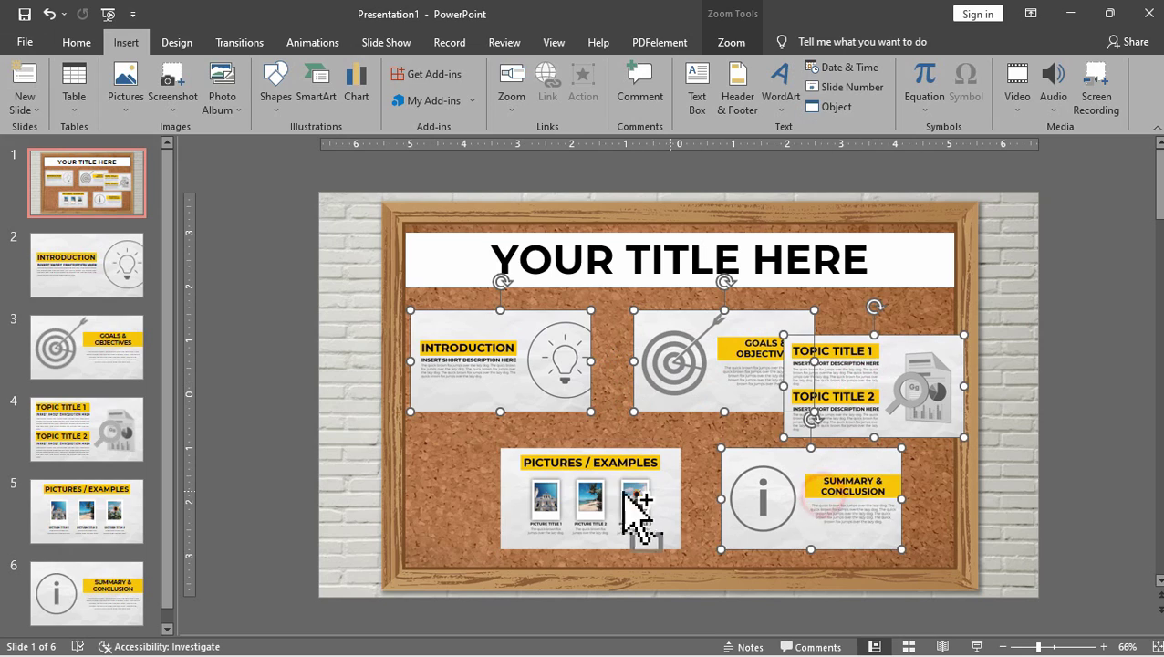
pyautogui.moveTo(586, 310)
pyautogui.mouseDown()
pyautogui.moveTo(554, 325)
pyautogui.moveTo(592, 322)
pyautogui.moveTo(572, 321)
pyautogui.mouseUp()
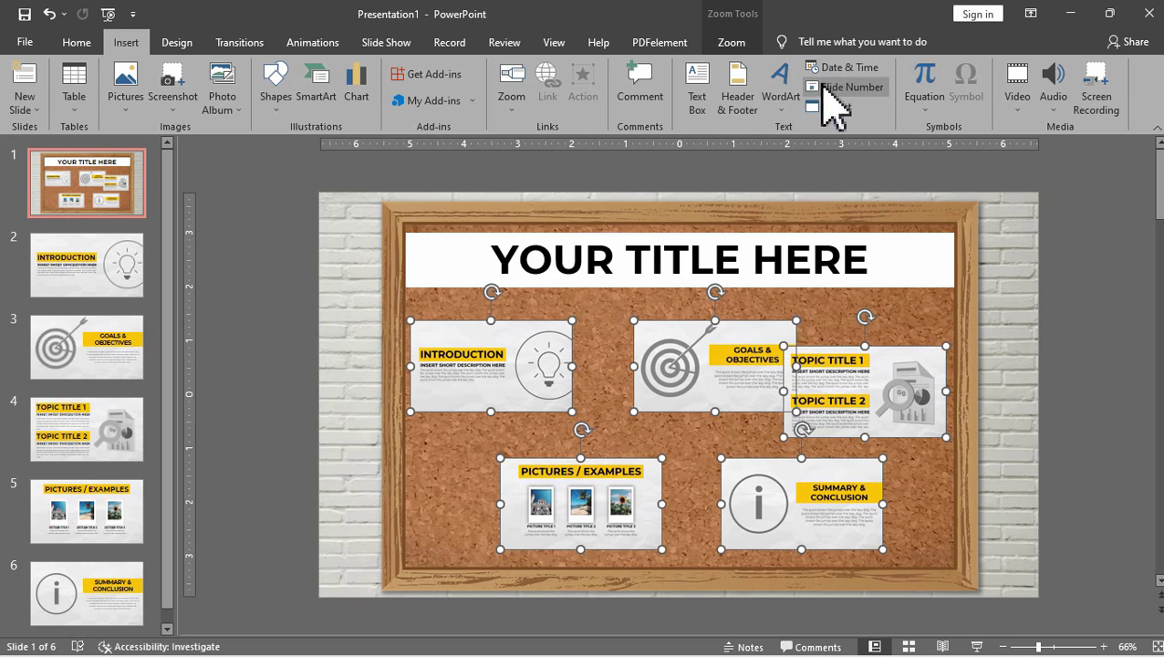
pyautogui.click(731, 42)
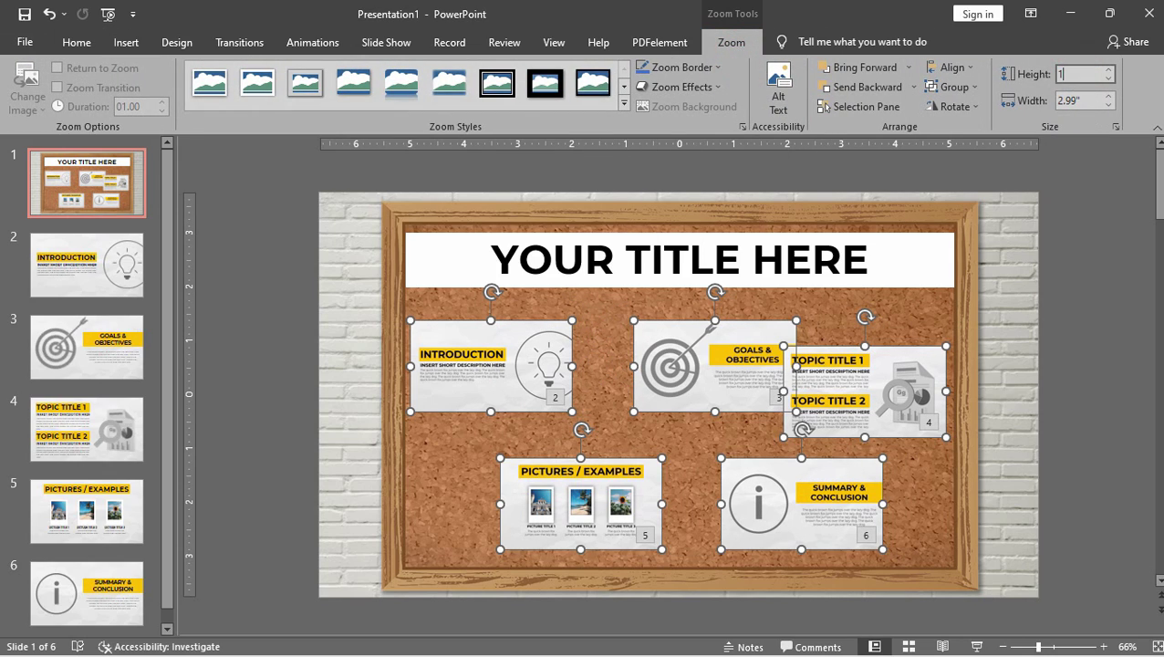
pyautogui.press('Tab')
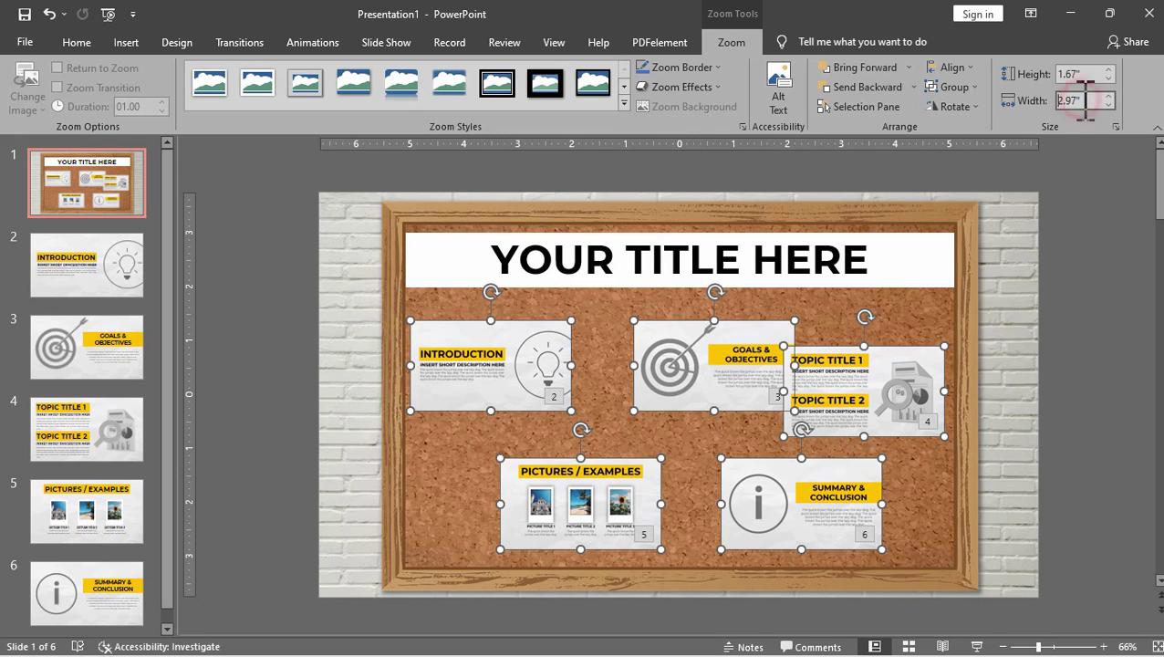
pyautogui.click(252, 346)
# Align Introduction, Goals and Topic in a top row, raising Pictures / Examples below
pyautogui.moveTo(720, 364); pyautogui.dragTo(681, 358)
pyautogui.moveTo(519, 358); pyautogui.dragTo(535, 342)
pyautogui.moveTo(878, 391); pyautogui.dragTo(879, 358)
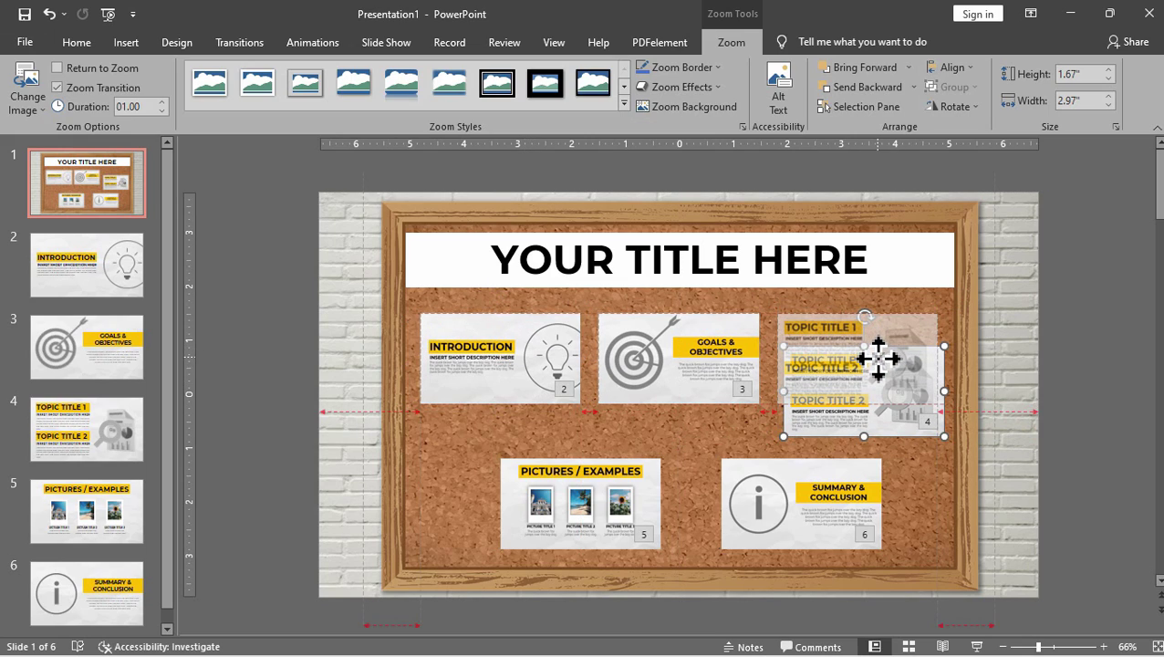
pyautogui.moveTo(879, 359); pyautogui.dragTo(878, 360)
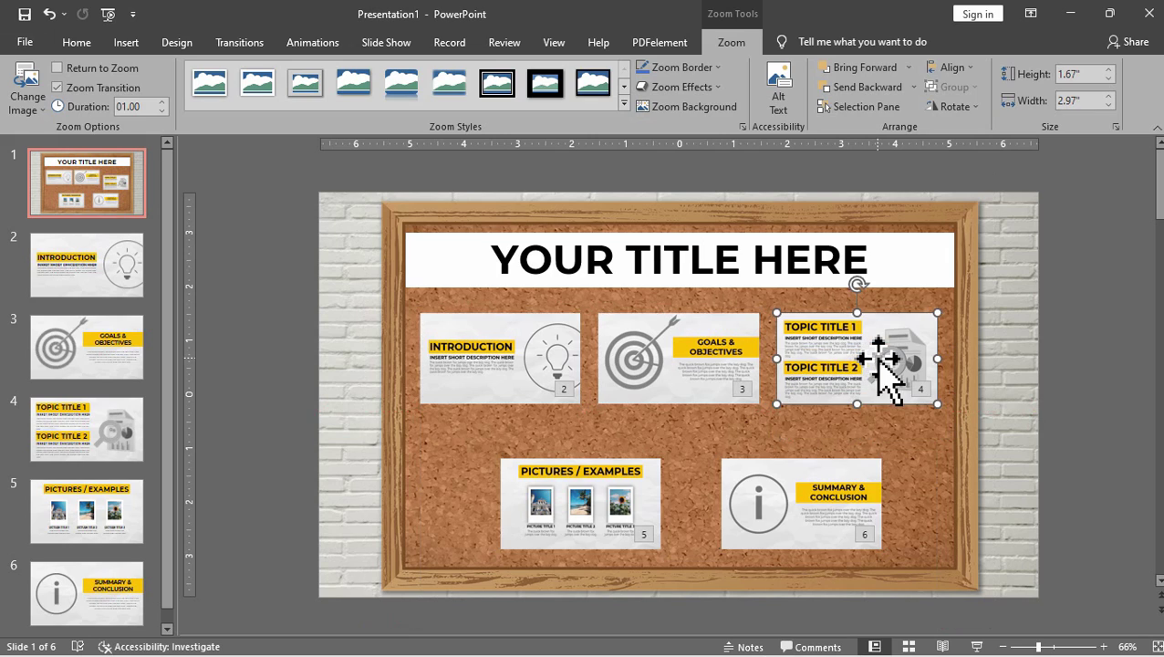
pyautogui.click(1063, 417)
pyautogui.moveTo(592, 476); pyautogui.dragTo(602, 451)
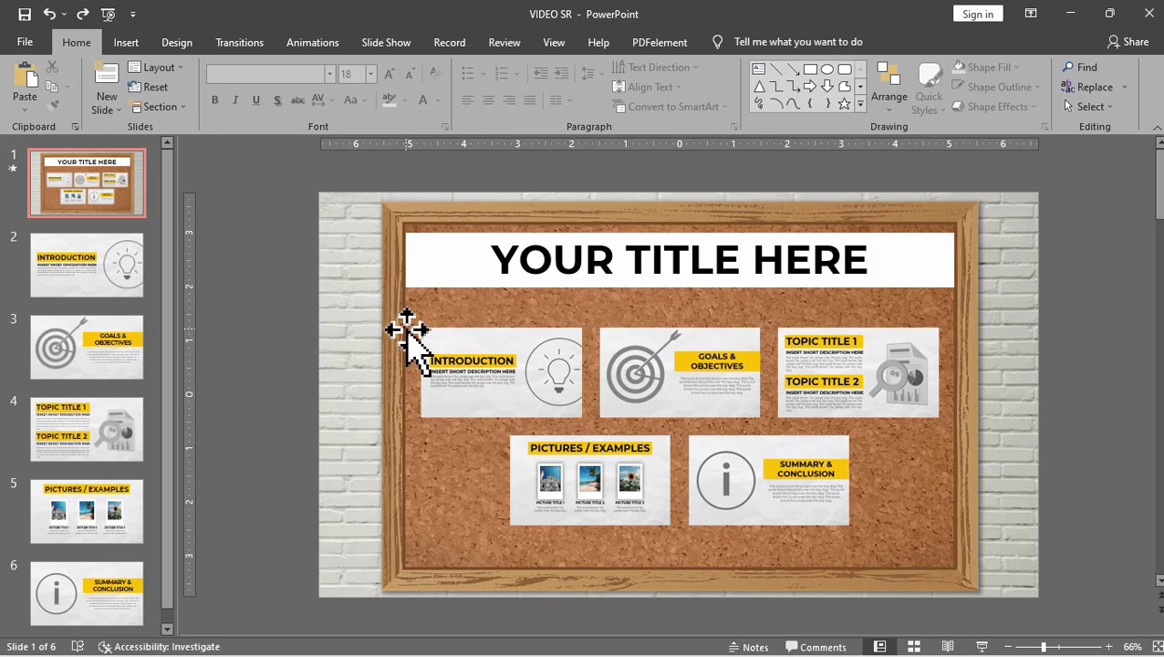
# Try a blue 6 pt Zoom Border on all five zoom cards, then undo it
pyautogui.click(474, 352)
pyautogui.keyDown('shift'); pyautogui.click(670, 368); pyautogui.keyUp('shift')
pyautogui.keyDown('shift'); pyautogui.click(820, 373); pyautogui.keyUp('shift')
pyautogui.keyDown('shift'); pyautogui.click(679, 479); pyautogui.keyUp('shift')
pyautogui.keyDown('shift'); pyautogui.click(729, 488); pyautogui.keyUp('shift')
pyautogui.click(735, 42)
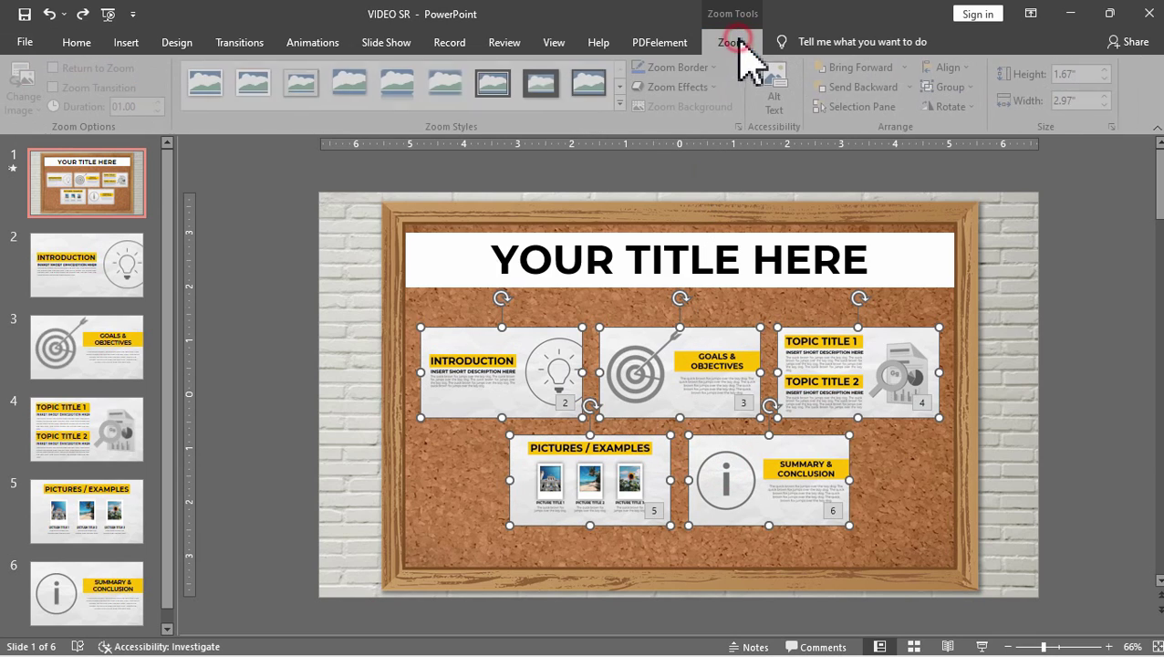
pyautogui.click(710, 67)
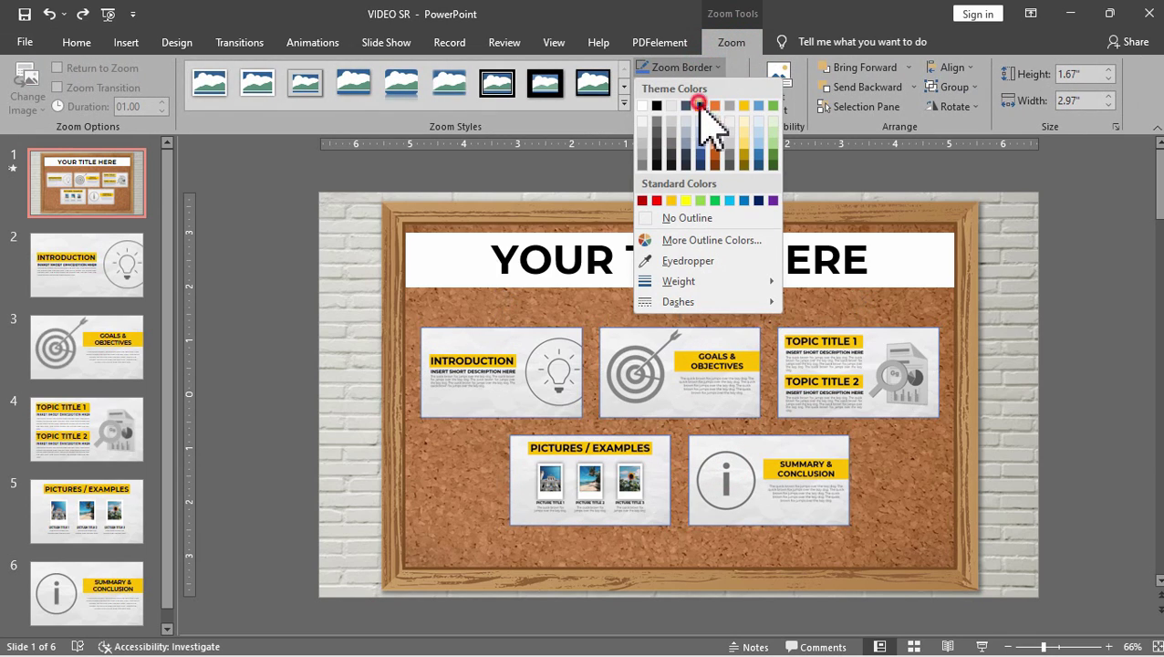
pyautogui.click(700, 105)
pyautogui.click(704, 68)
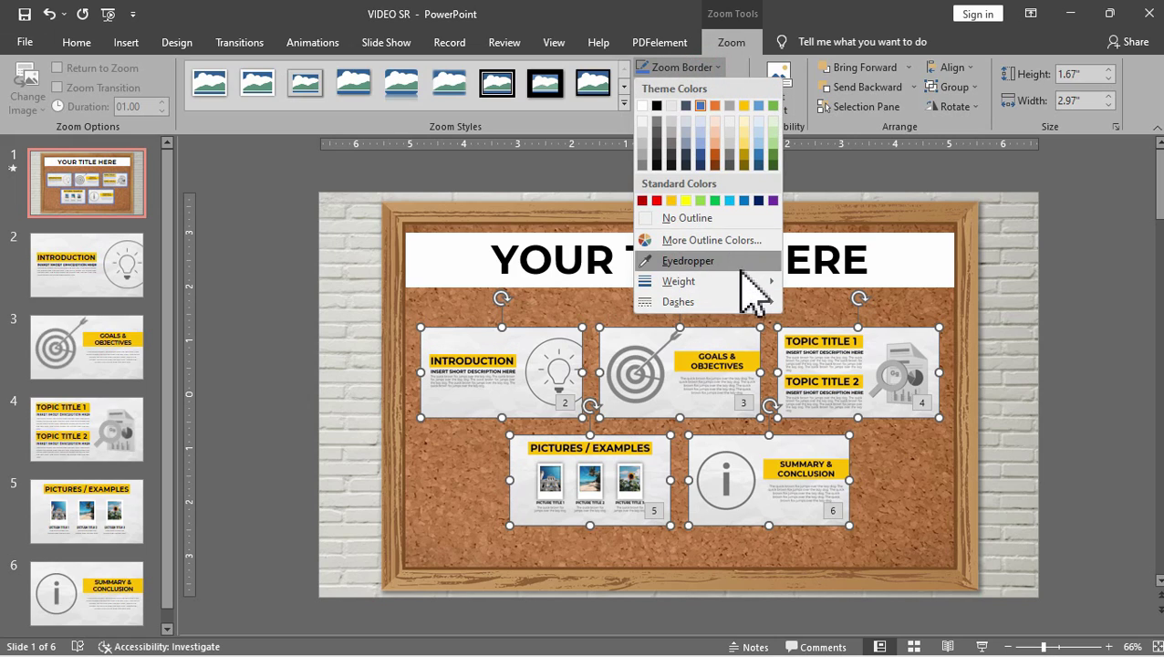
pyautogui.moveTo(746, 281)
pyautogui.click(846, 436)
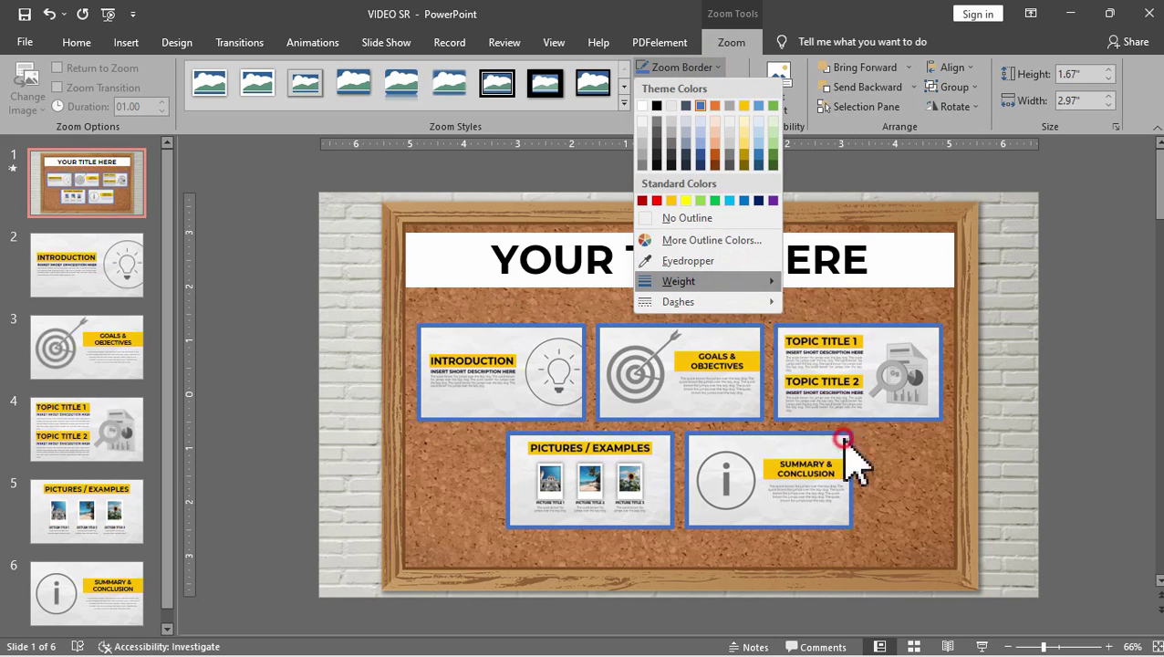
pyautogui.click(1070, 393)
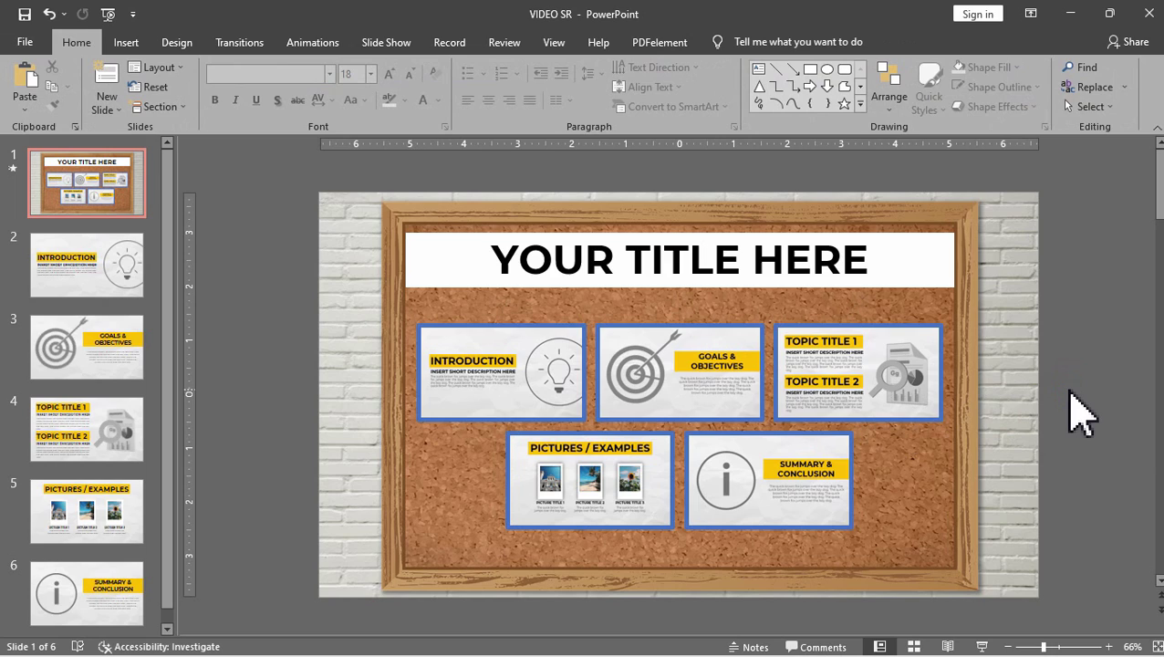
pyautogui.hotkey('ctrl', 'z')
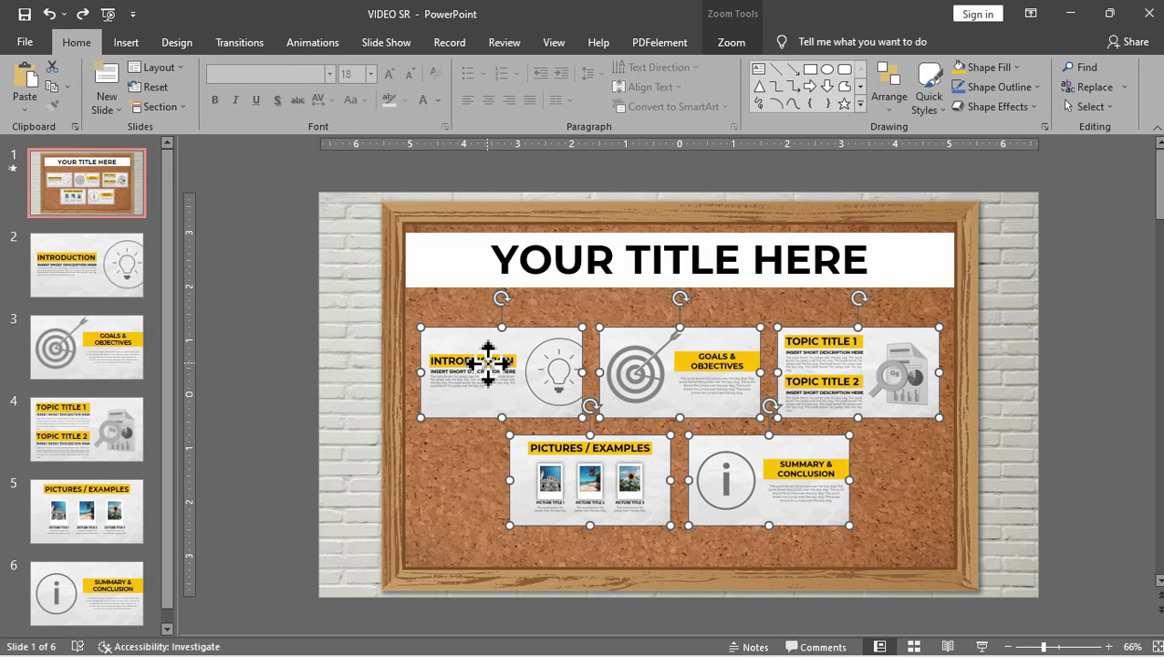
# Apply an outer drop shadow Zoom Effect to the zoom cards
pyautogui.click(725, 42)
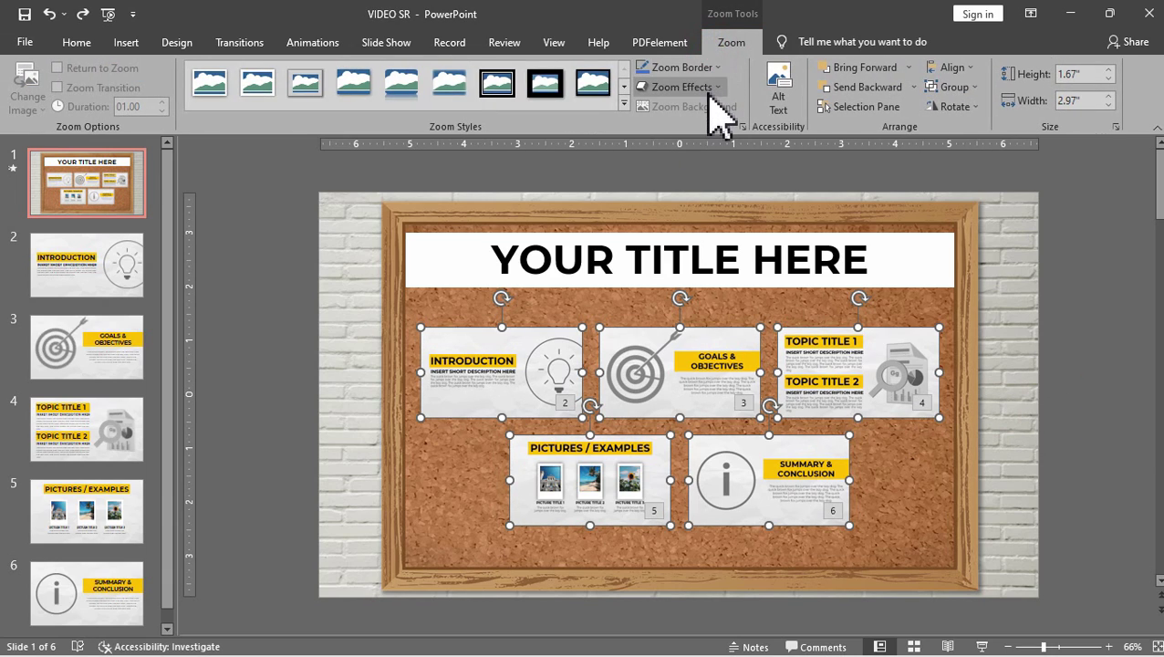
pyautogui.click(715, 87)
pyautogui.moveTo(717, 158)
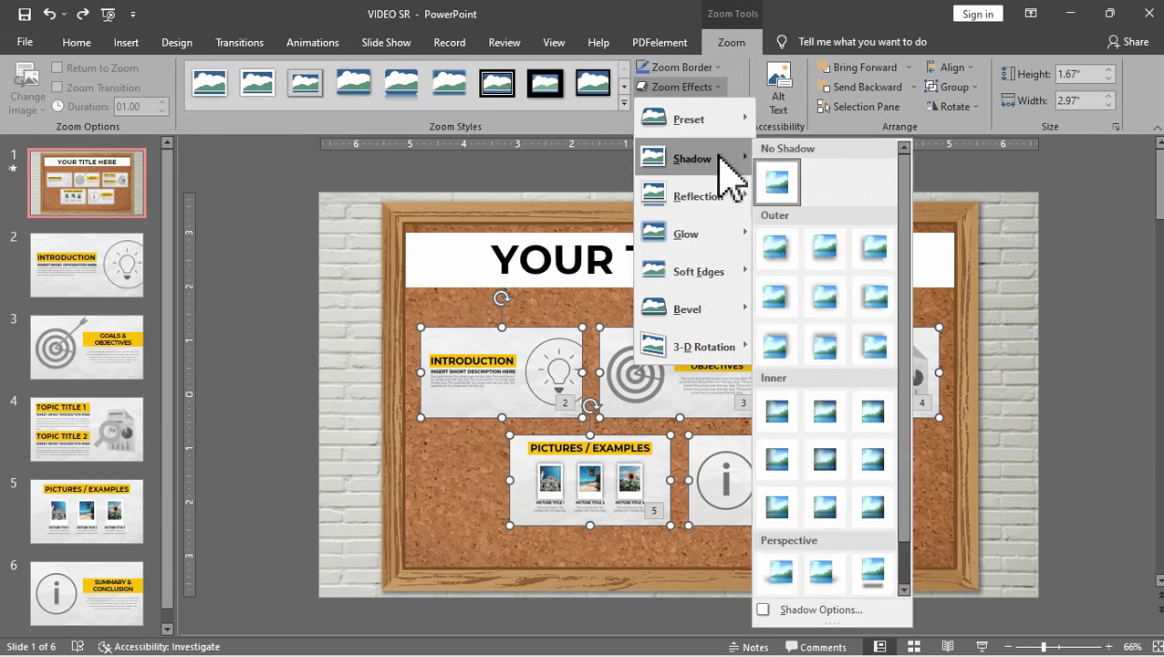
pyautogui.click(841, 297)
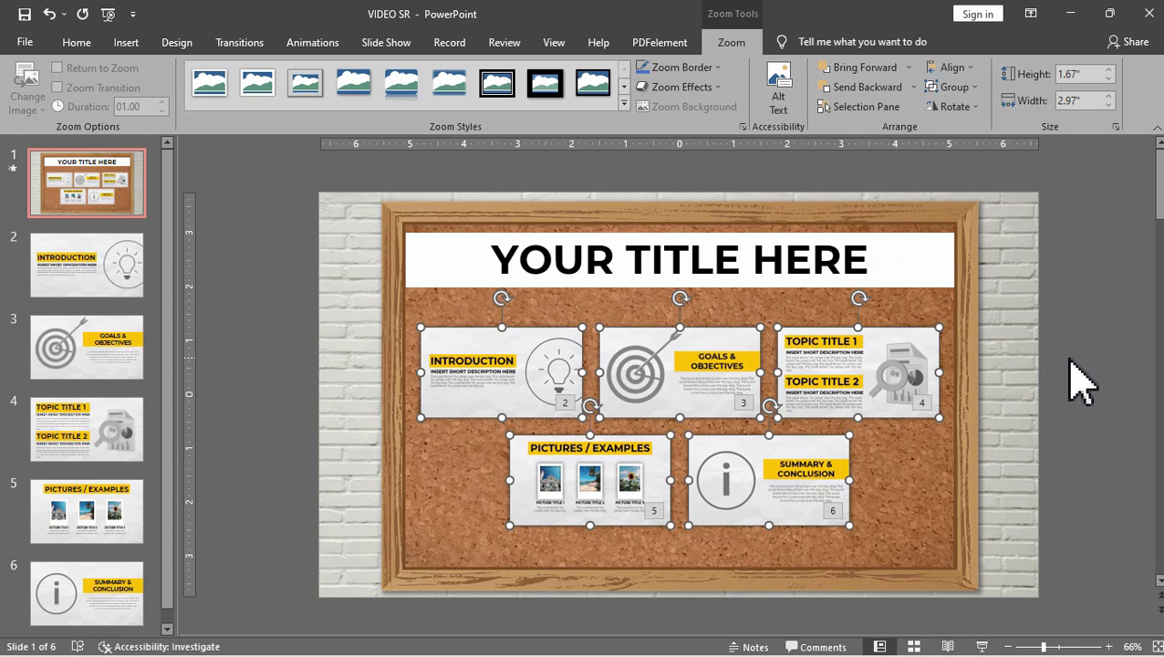
pyautogui.click(1081, 379)
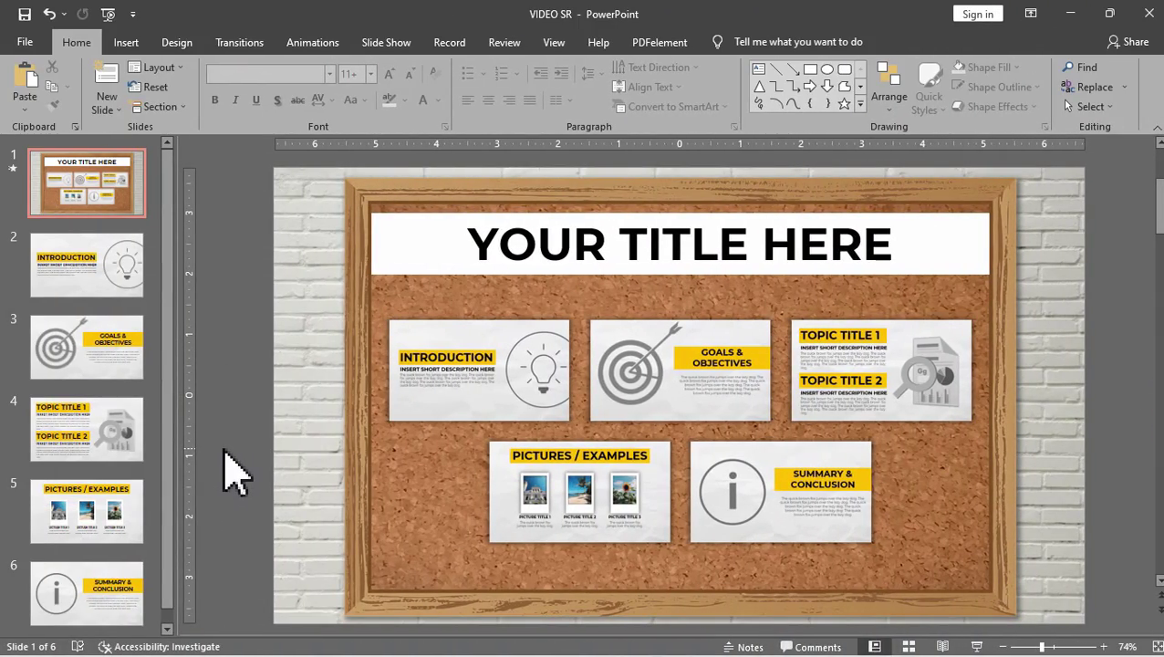
# Paste the pushpins, sticky notes and green paper-plane card, and reposition a pushpin onto the cards
pyautogui.hotkey('ctrl', 'v')
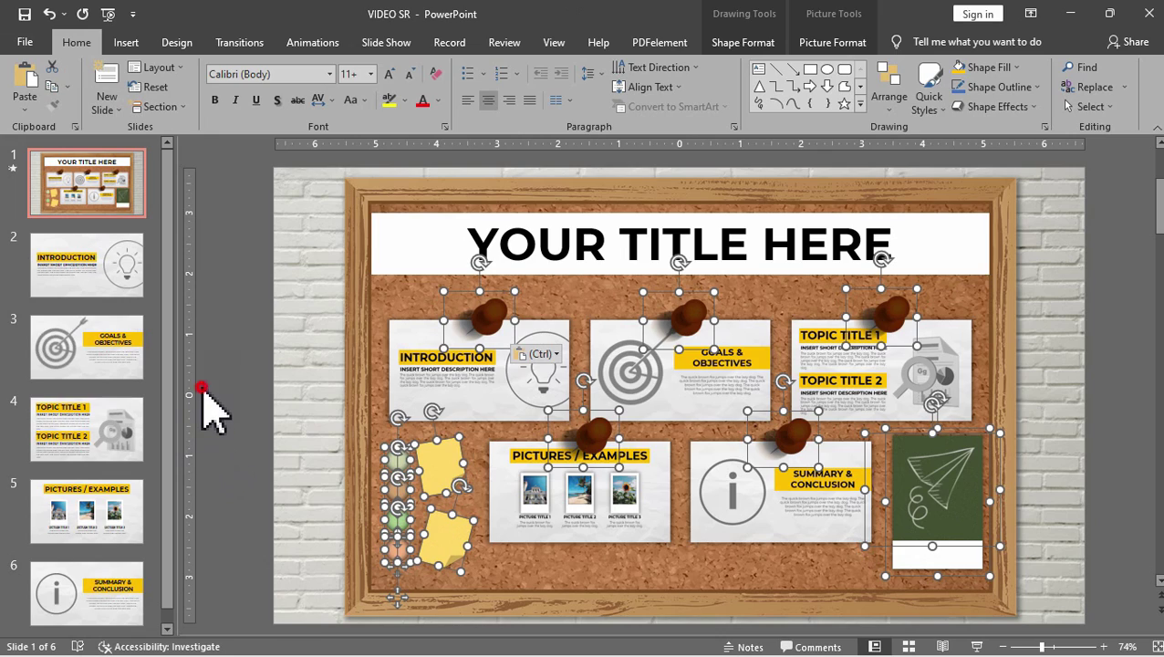
pyautogui.click(212, 372)
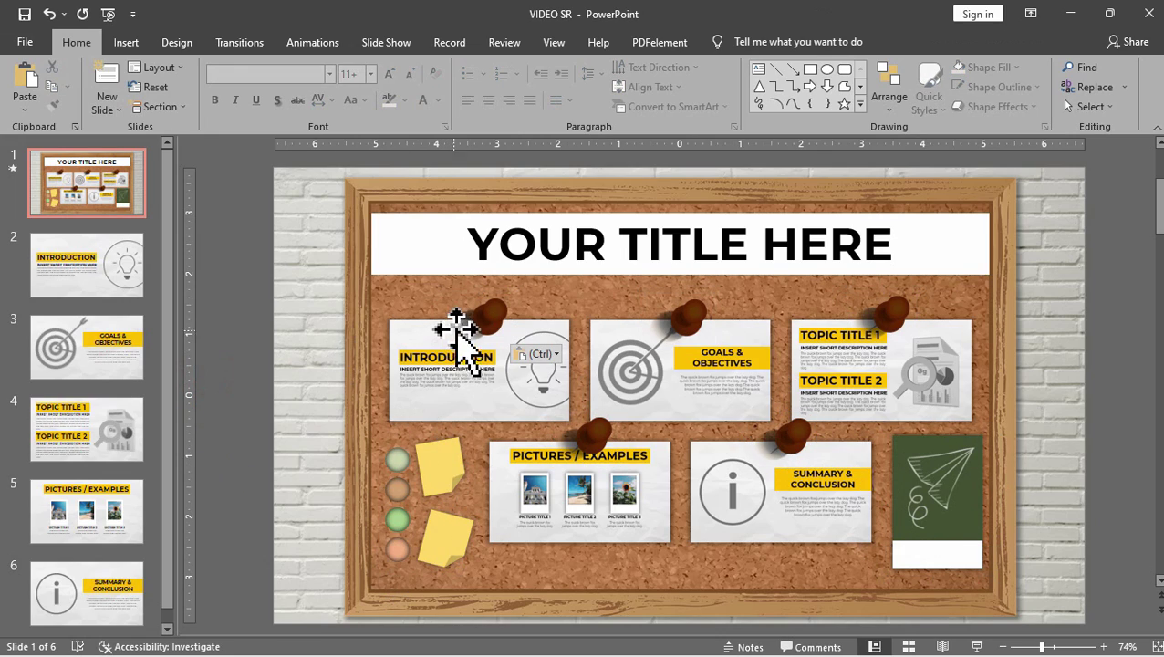
pyautogui.moveTo(481, 319); pyautogui.dragTo(681, 330)
pyautogui.click(436, 463)
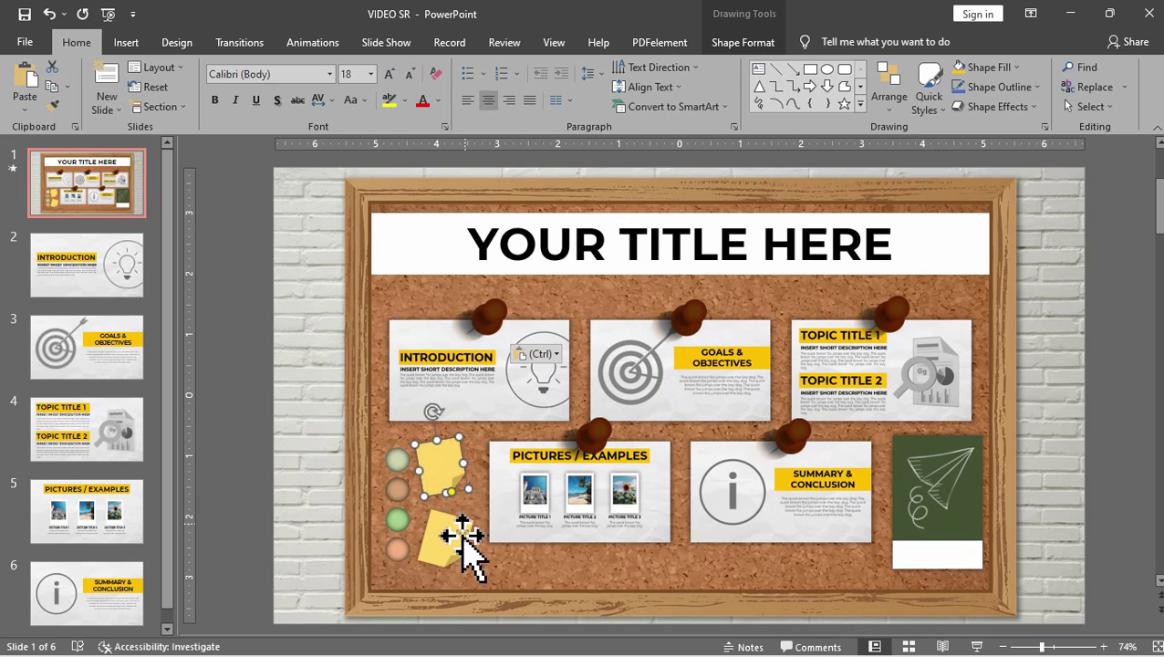
pyautogui.click(953, 546)
pyautogui.click(959, 556)
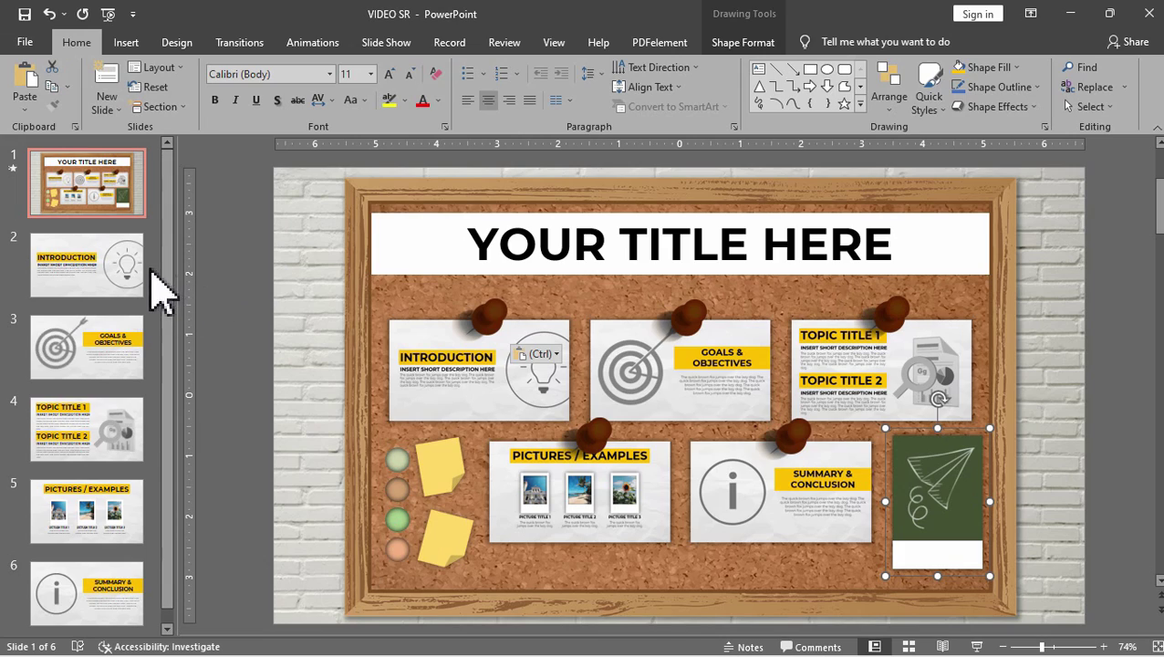
pyautogui.click(476, 339)
pyautogui.click(448, 453)
pyautogui.click(443, 536)
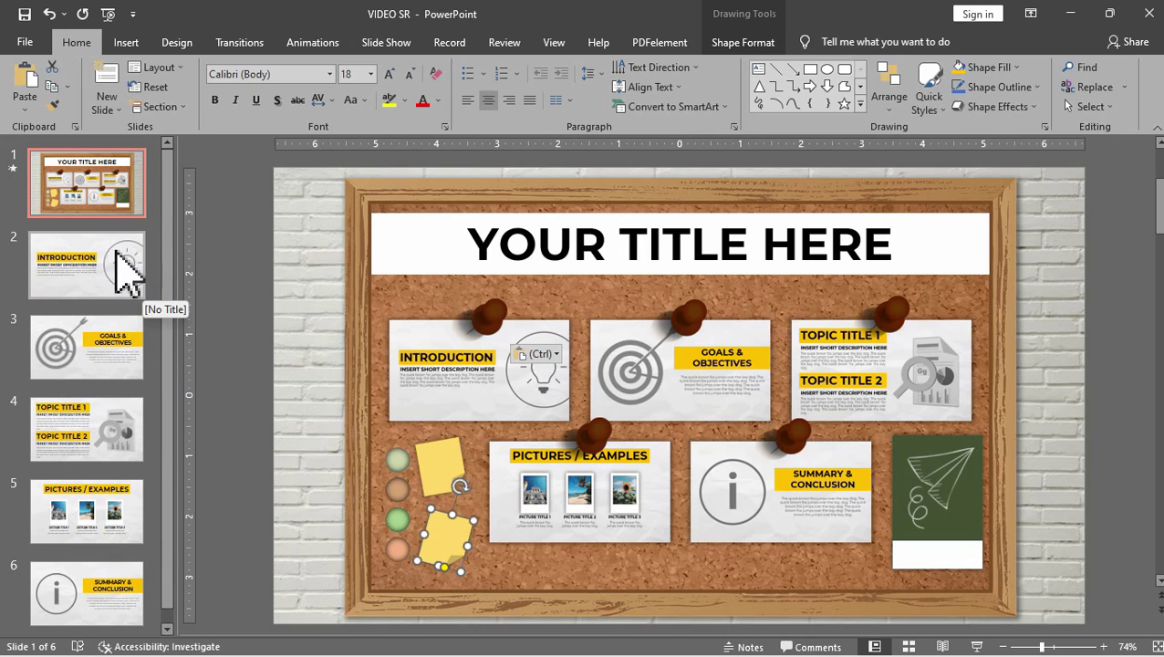
pyautogui.click(108, 281)
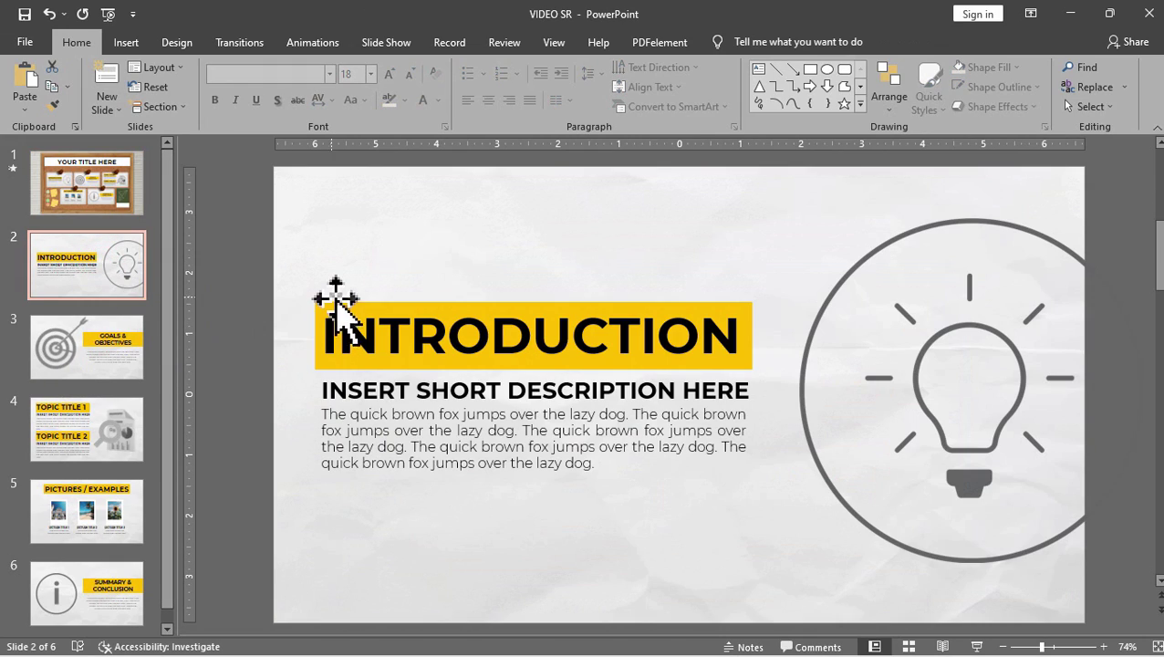
pyautogui.click(394, 308)
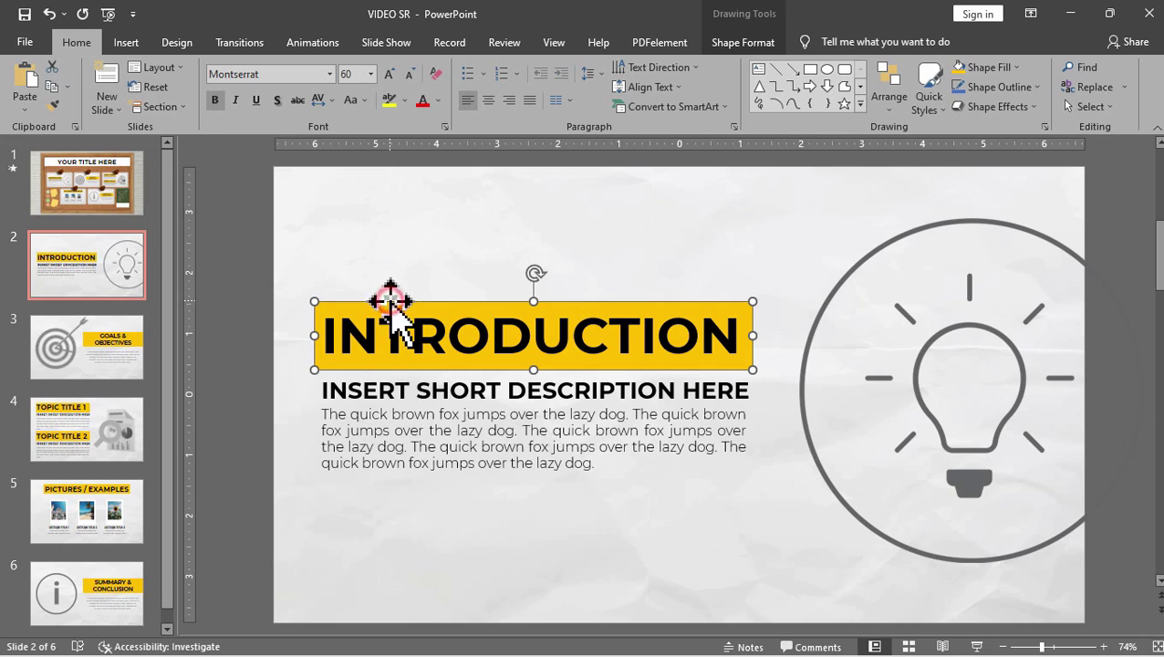
pyautogui.click(720, 43)
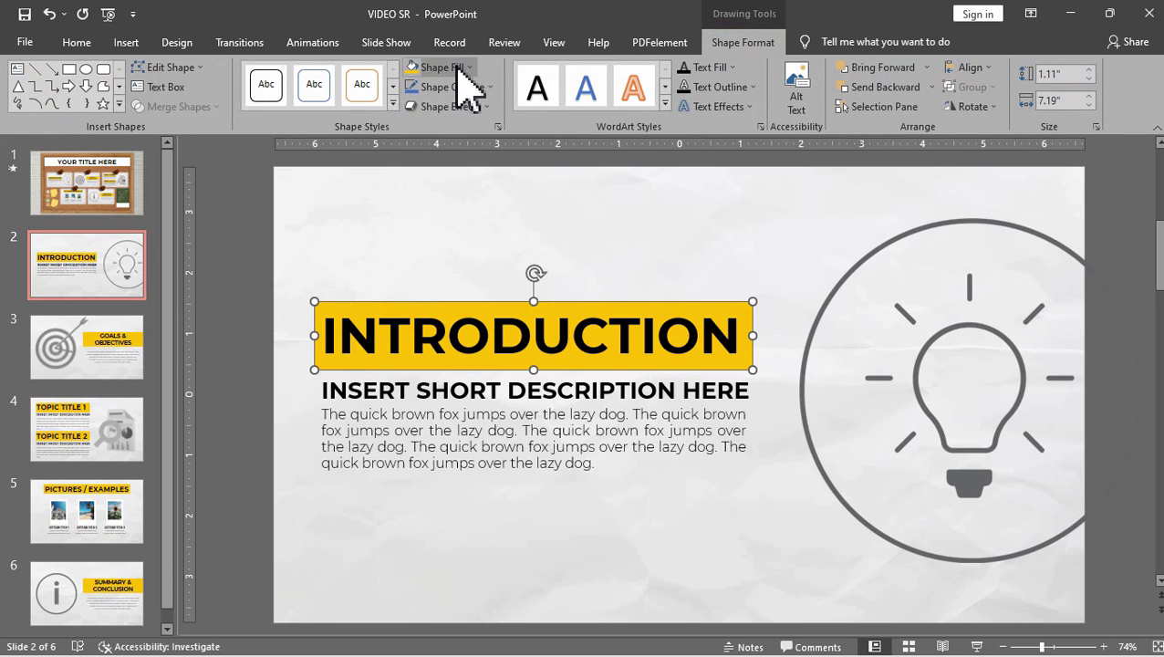
pyautogui.click(466, 67)
pyautogui.click(472, 107)
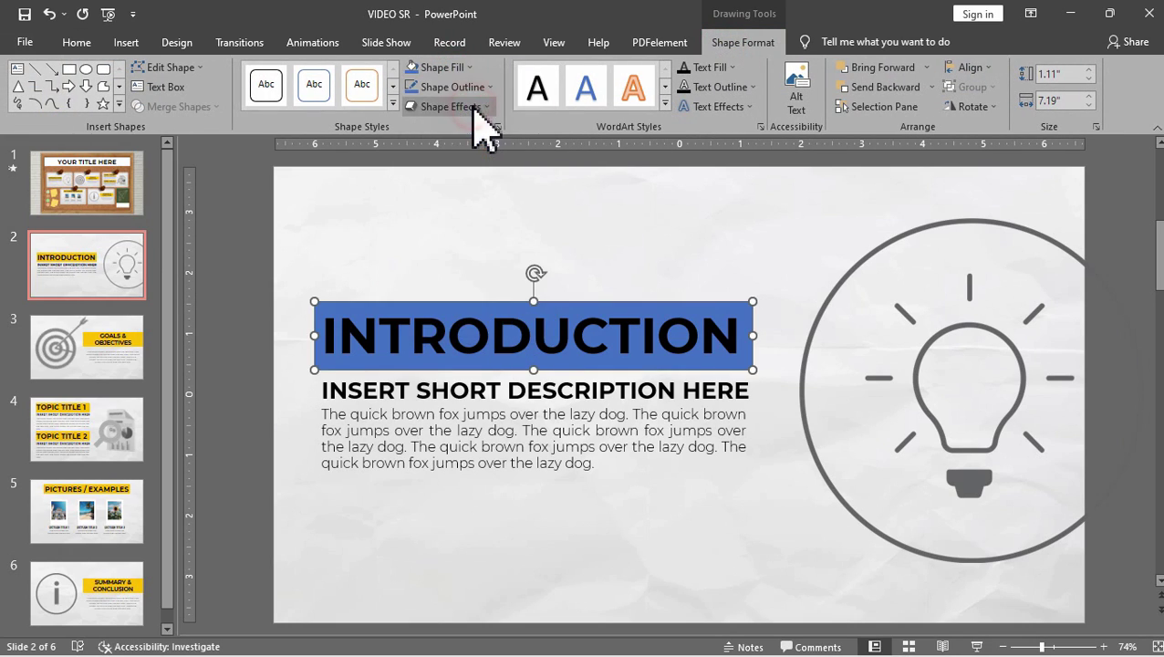
pyautogui.click(120, 179)
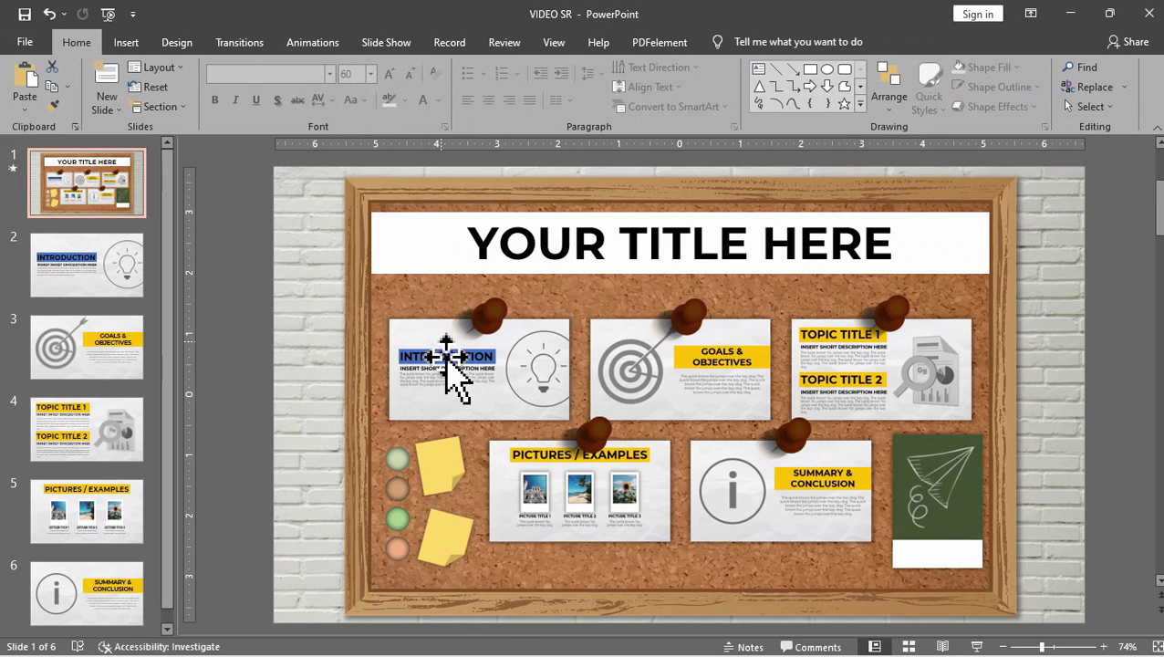
pyautogui.click(117, 287)
pyautogui.click(517, 321)
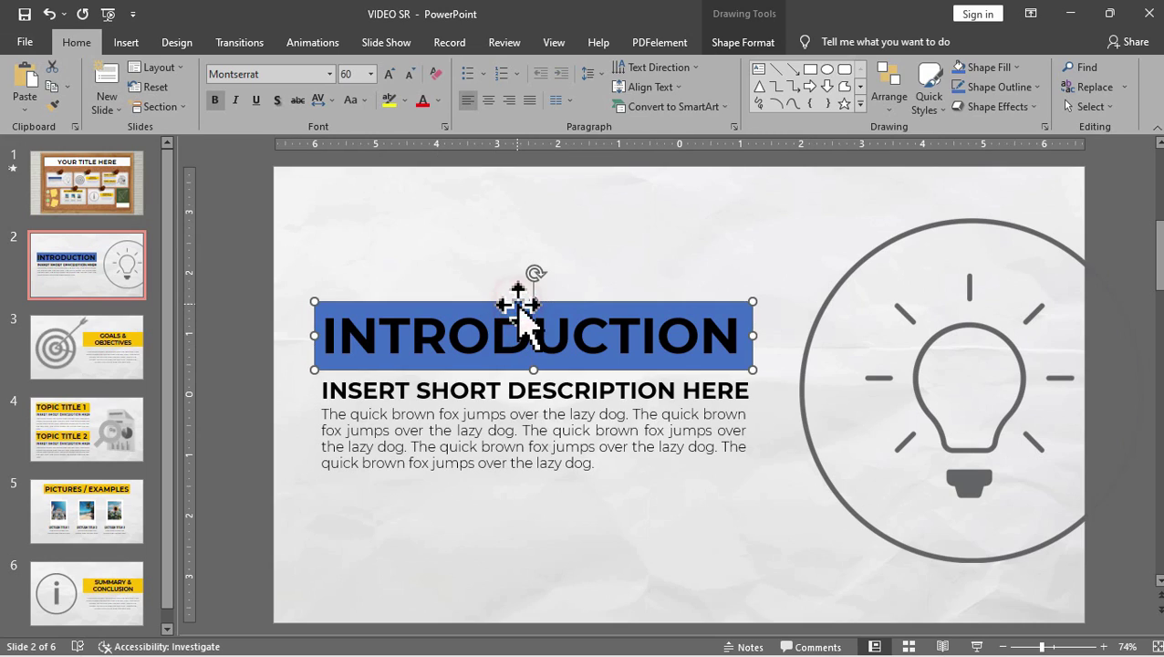
pyautogui.click(734, 42)
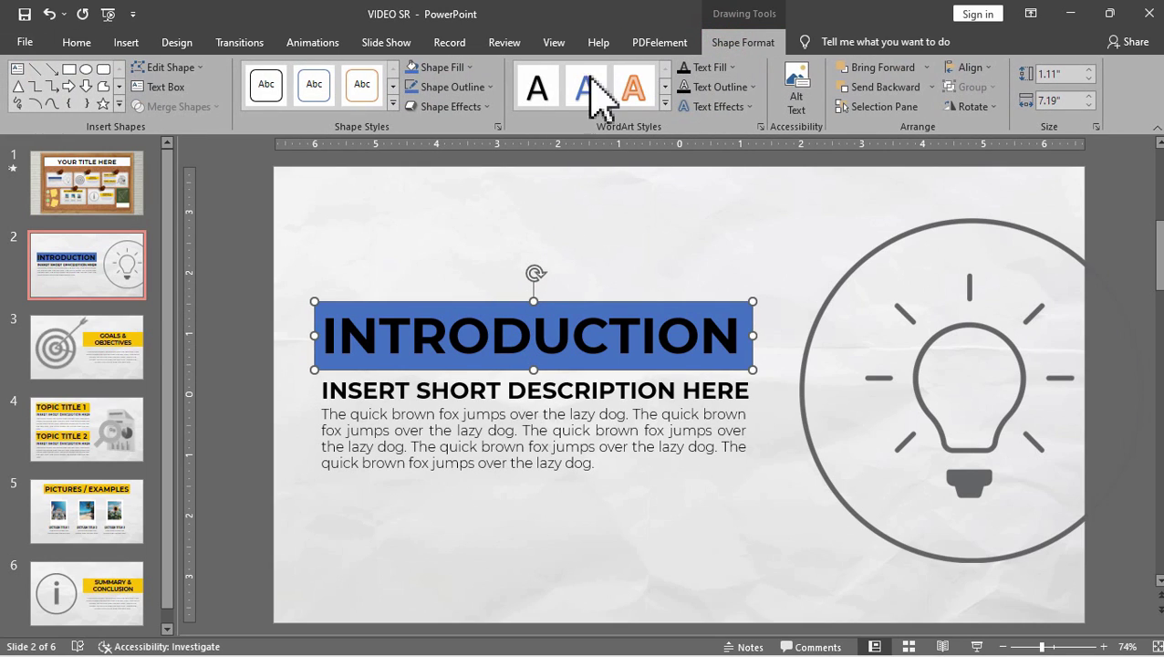
pyautogui.click(460, 70)
pyautogui.click(541, 106)
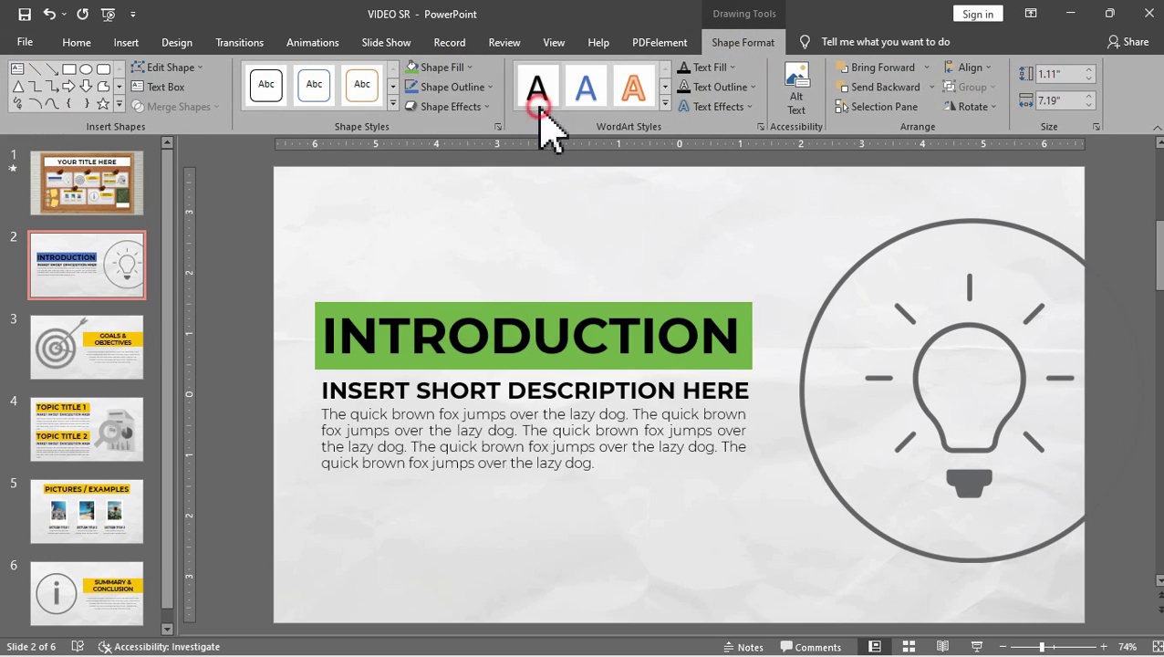
pyautogui.click(137, 193)
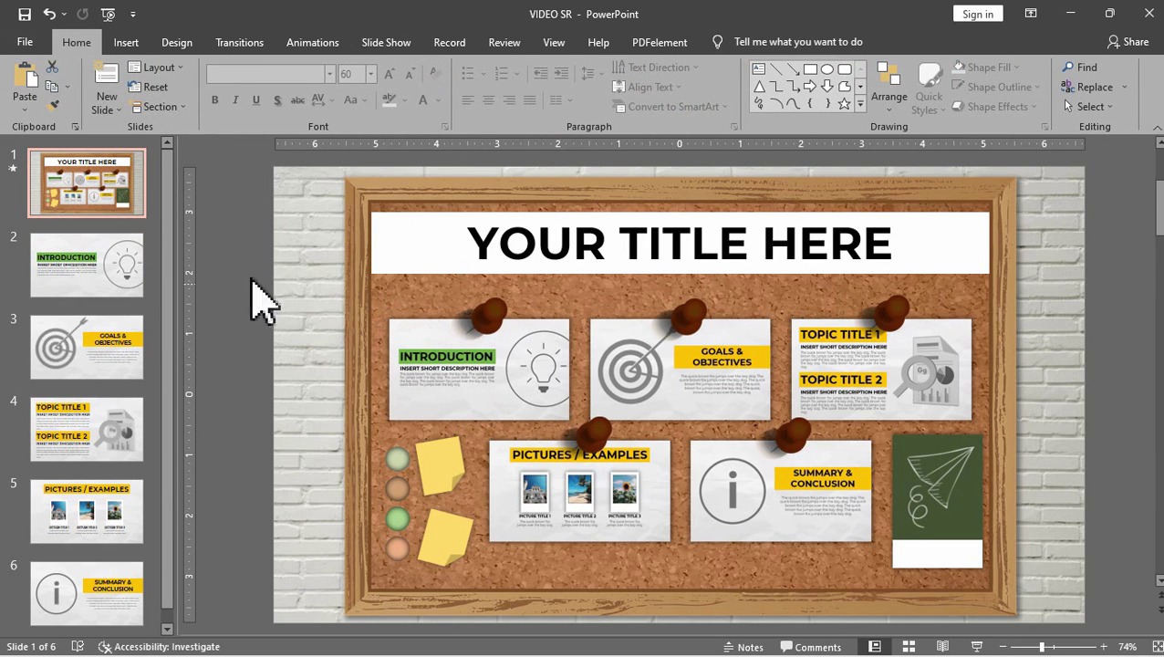
pyautogui.click(100, 281)
pyautogui.click(513, 310)
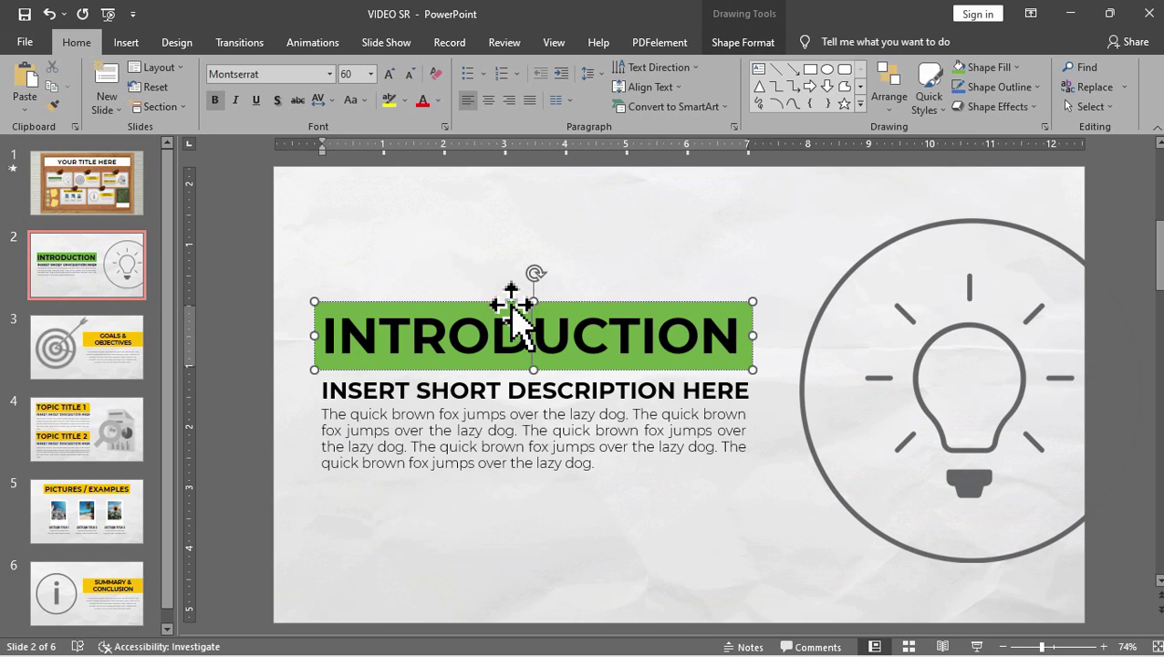
pyautogui.click(737, 42)
pyautogui.click(460, 68)
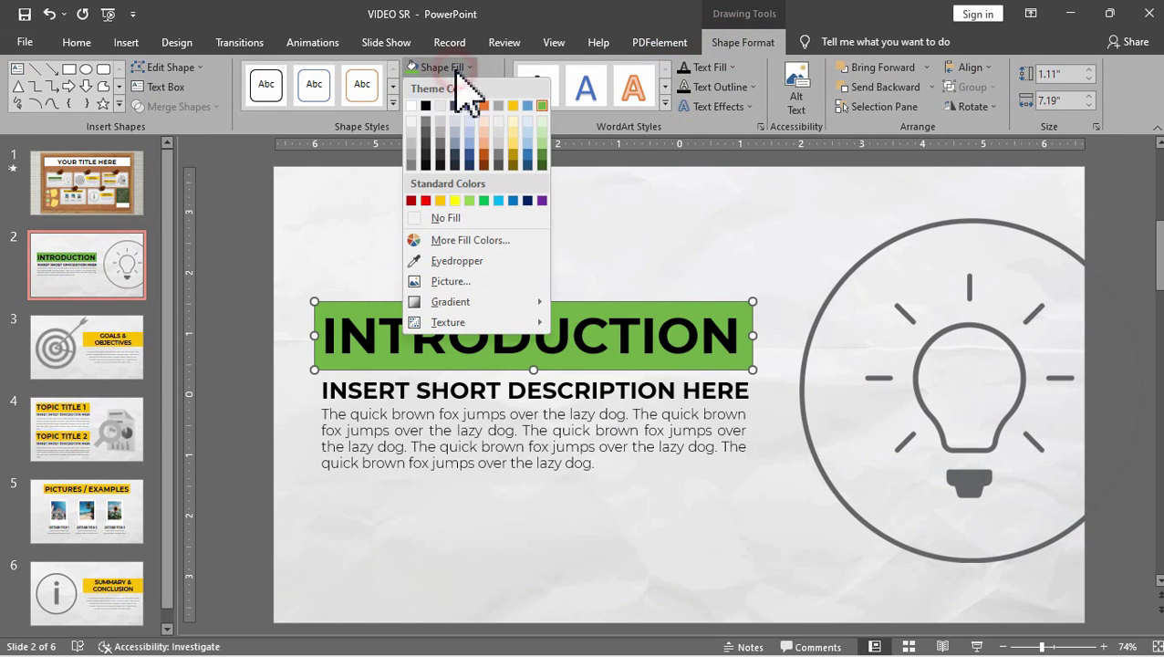
pyautogui.click(513, 105)
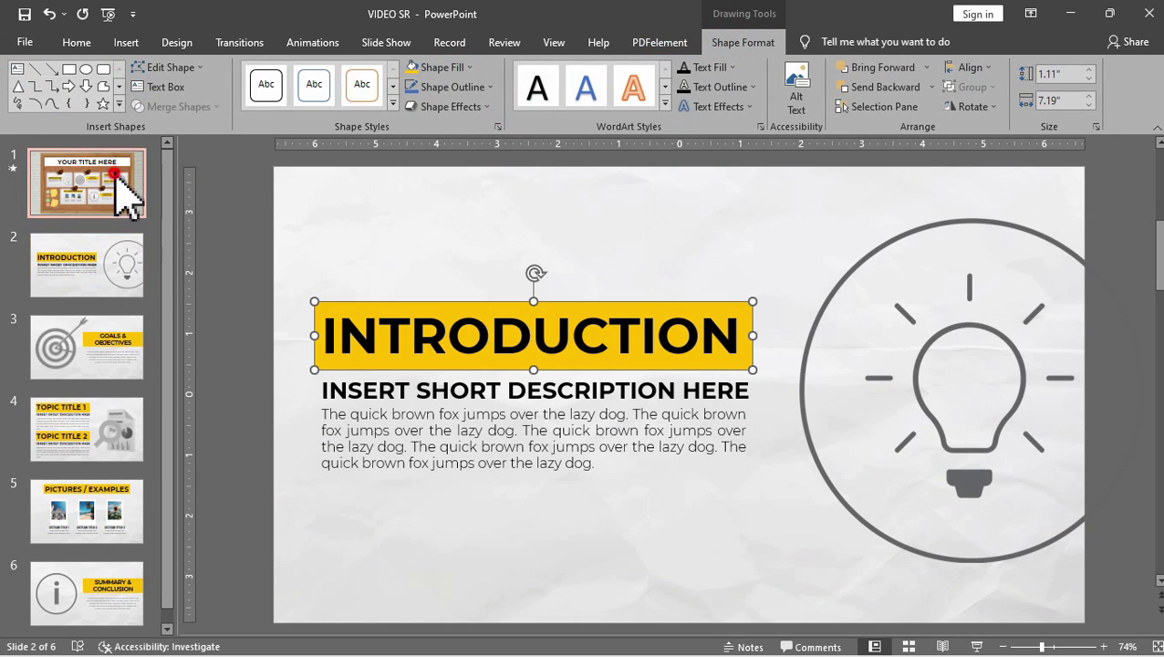
pyautogui.click(127, 183)
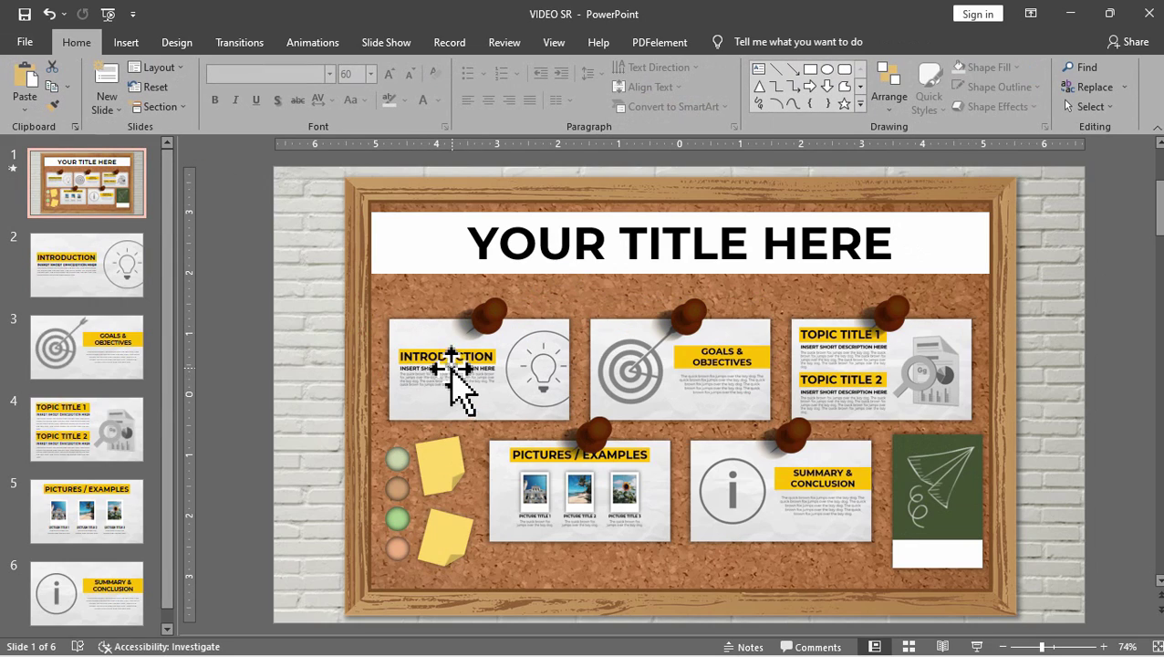